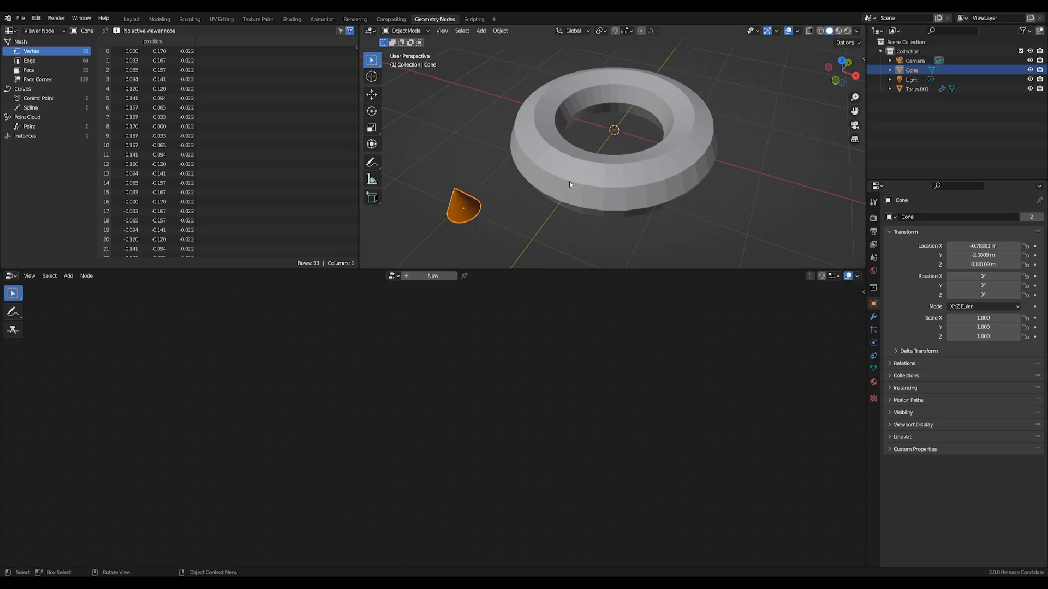
# Select the torus and create a new geometry node tree for it, with extra room before the Group Output node
pyautogui.click(633, 178)
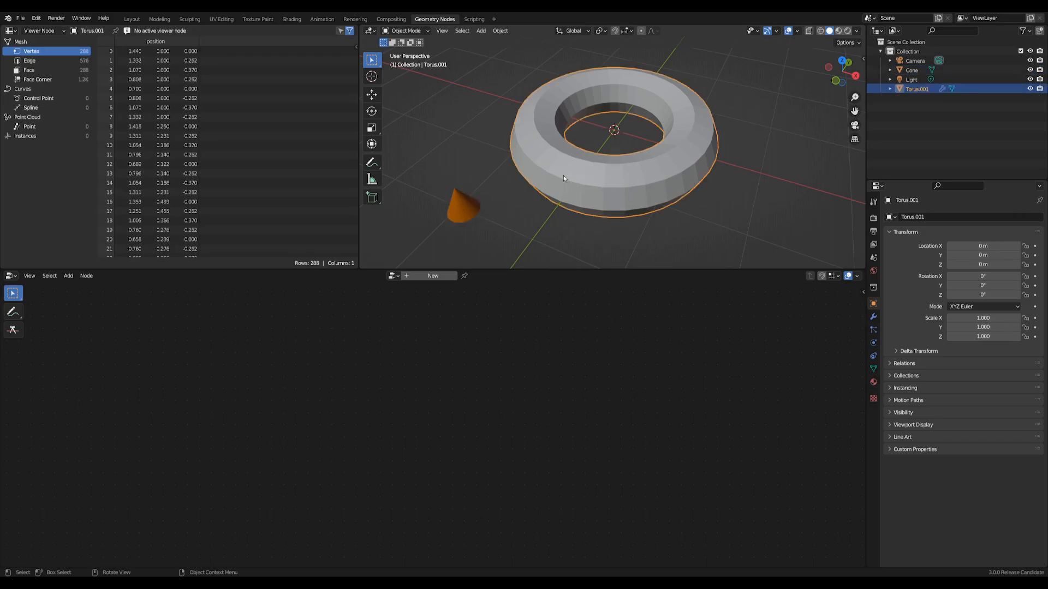
pyautogui.click(408, 275)
pyautogui.moveTo(586, 374); pyautogui.dragTo(625, 381)
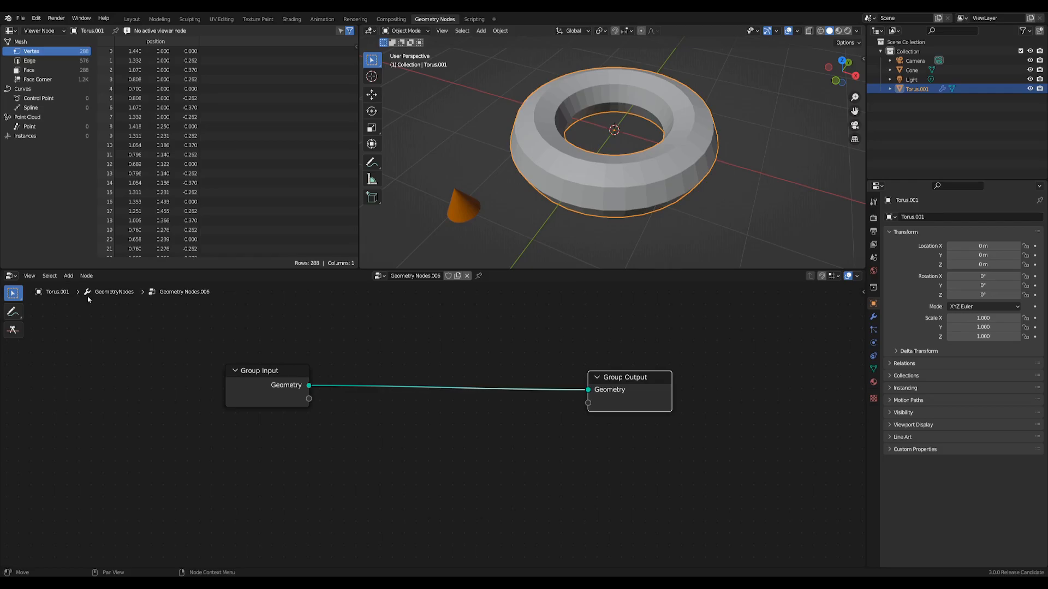
# Insert a Distribute Points on Faces node between Group Input and Group Output and set its density to 11.700
pyautogui.click(68, 276)
pyautogui.moveTo(90, 403)
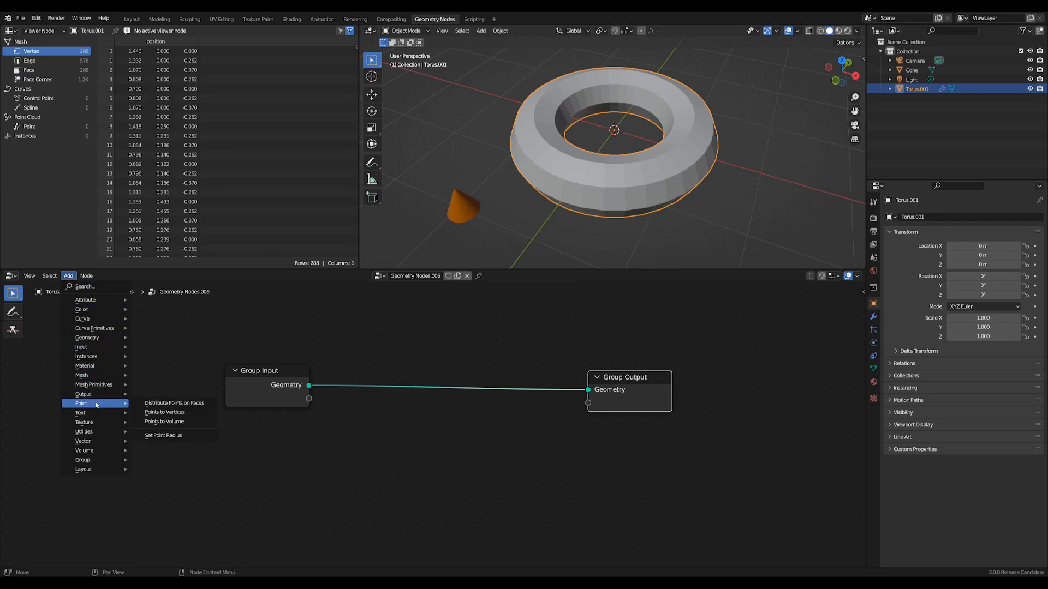
pyautogui.click(163, 404)
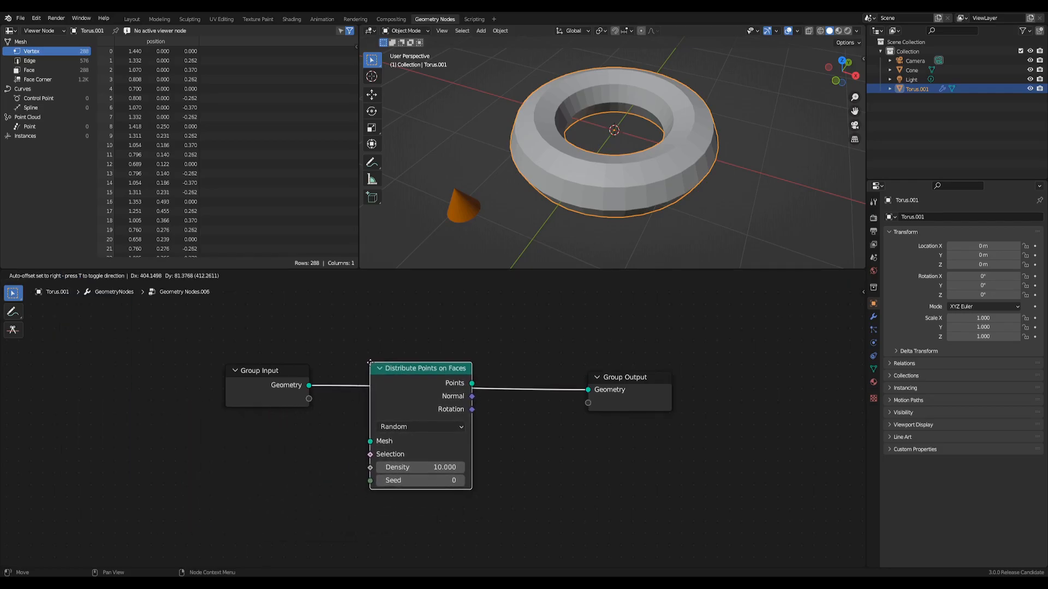
pyautogui.click(371, 362)
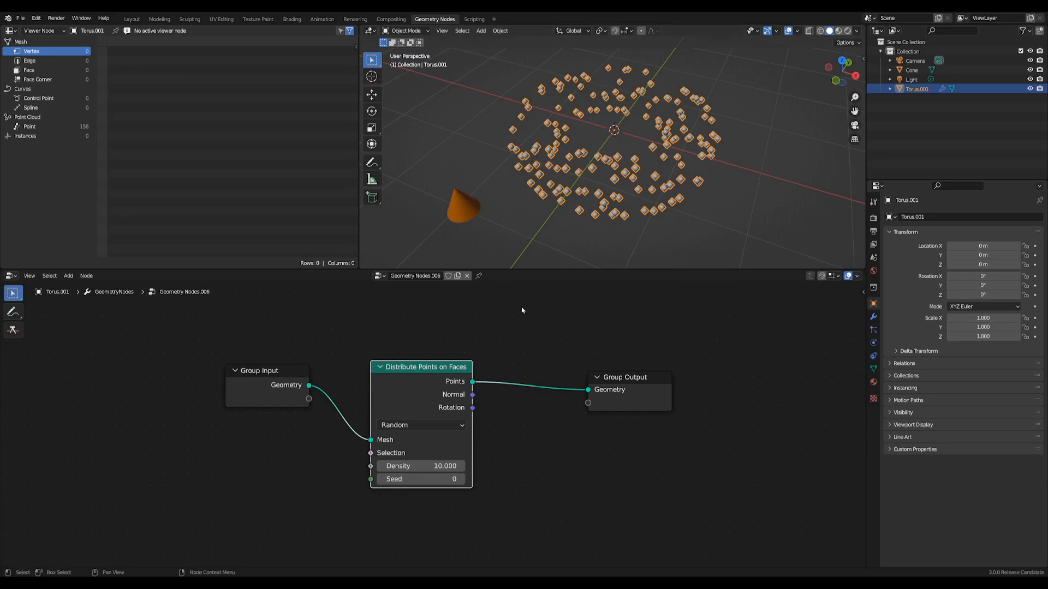
pyautogui.moveTo(445, 367); pyautogui.dragTo(465, 357)
pyautogui.moveTo(439, 455)
pyautogui.mouseDown()
pyautogui.moveTo(420, 456)
pyautogui.moveTo(470, 455)
pyautogui.moveTo(453, 455)
pyautogui.mouseUp()
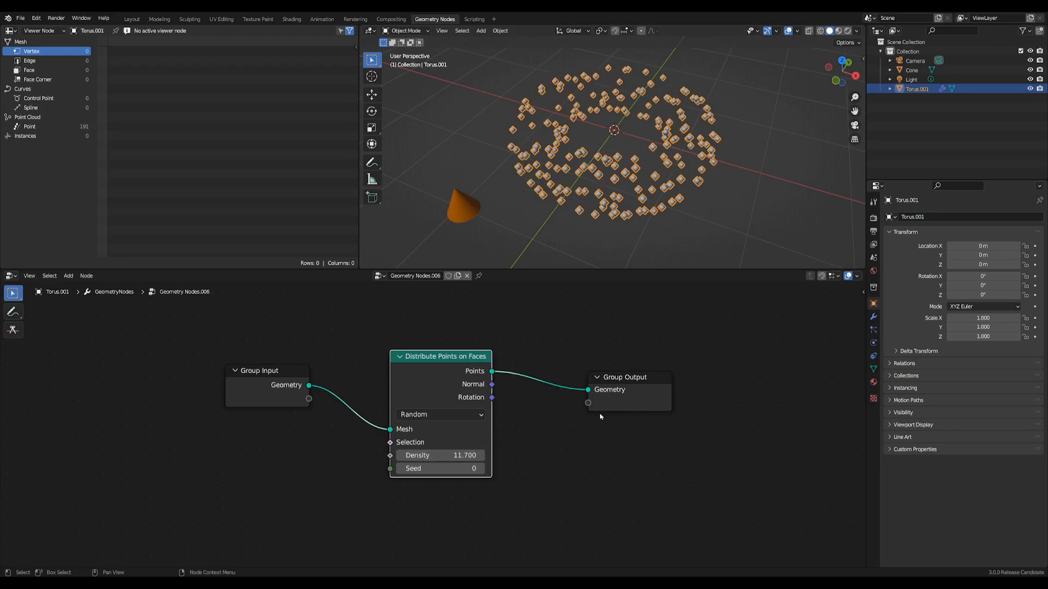
# Insert an Instance on Points node between Distribute Points on Faces and Group Output, spacing the nodes out to fit
pyautogui.moveTo(635, 383); pyautogui.dragTo(695, 374)
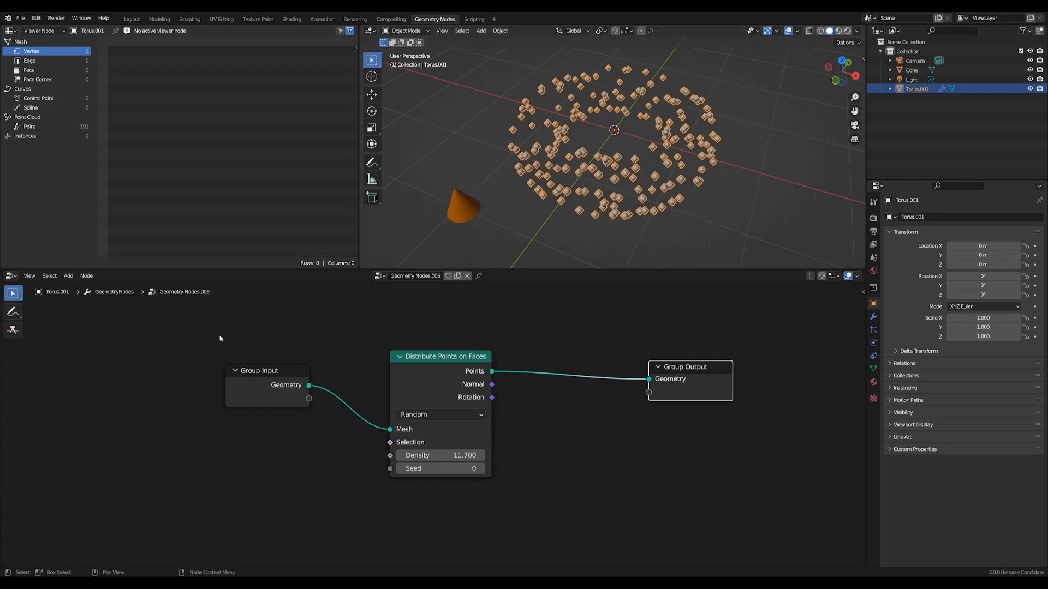
pyautogui.click(68, 275)
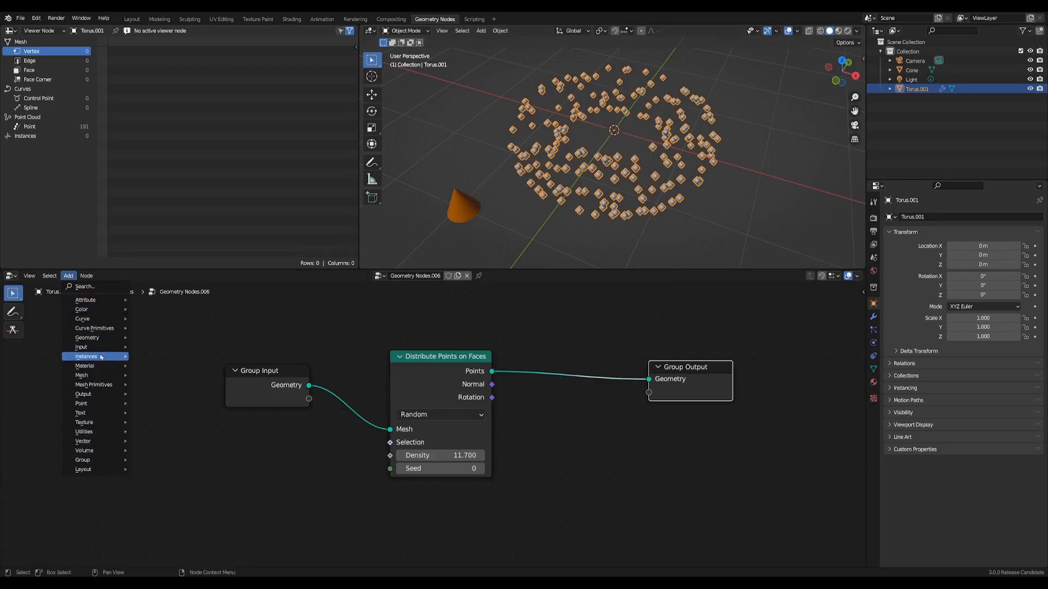
pyautogui.moveTo(124, 359)
pyautogui.click(165, 357)
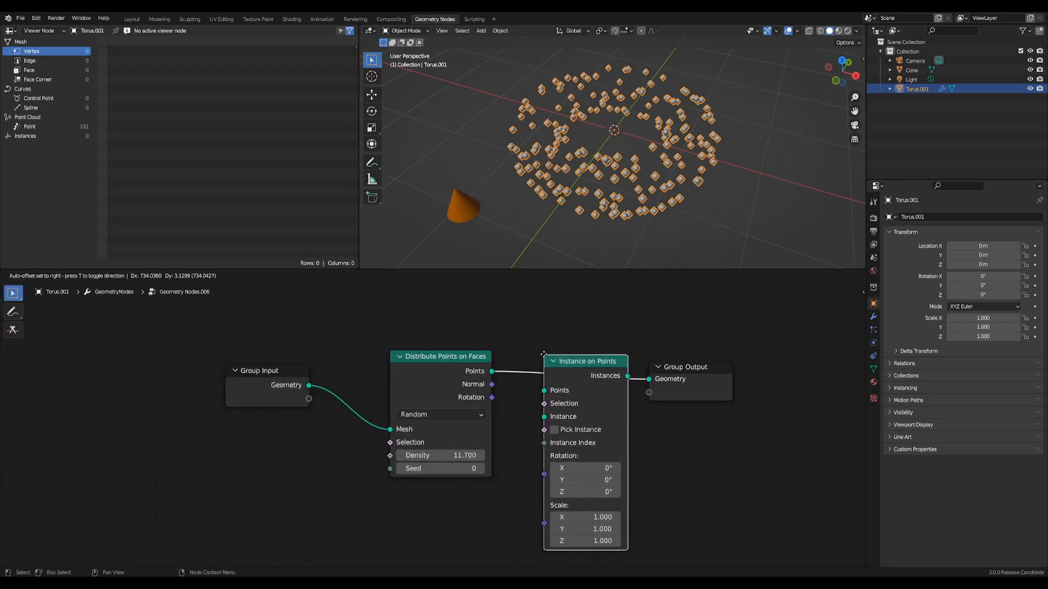
pyautogui.click(543, 347)
pyautogui.moveTo(452, 364); pyautogui.dragTo(446, 347)
pyautogui.scroll(-1, 516, 344)
pyautogui.moveTo(576, 358); pyautogui.dragTo(580, 344)
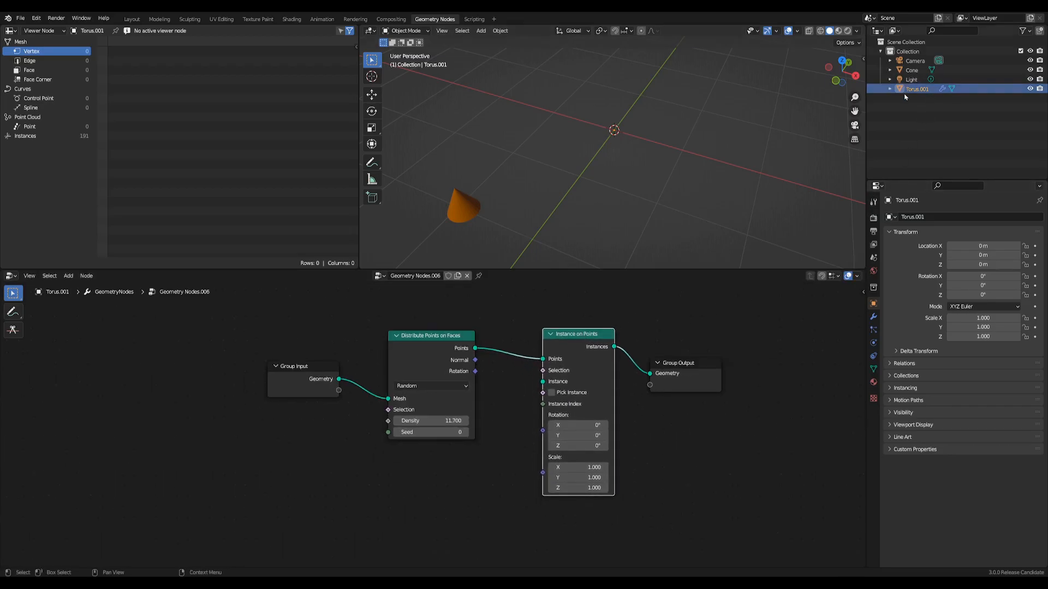
# Add an Object Info node for the Cone and connect its Geometry to the Instance input of Instance on Points
pyautogui.moveTo(901, 73); pyautogui.dragTo(407, 466)
pyautogui.scroll(1, 424, 461)
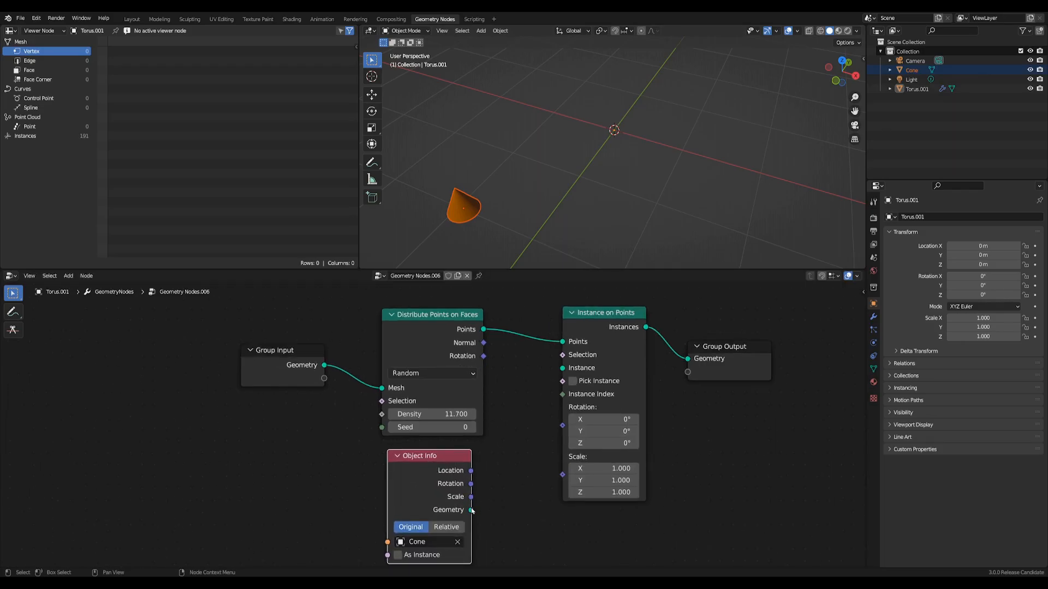
pyautogui.moveTo(472, 510); pyautogui.dragTo(561, 379)
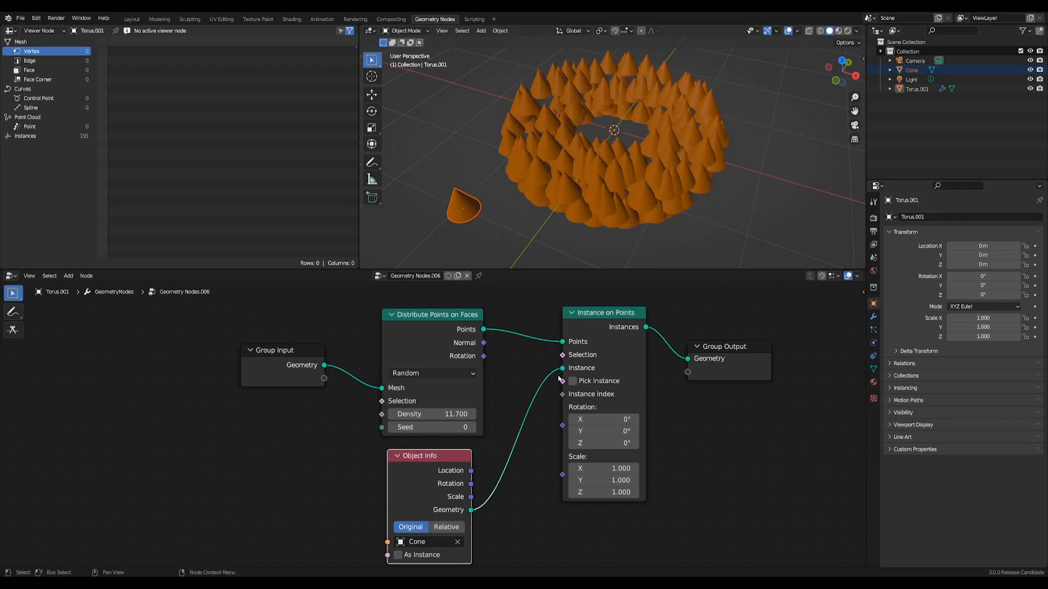
# Reselect the torus covered in cones and add a Normal input node below the existing nodes of its tree
pyautogui.moveTo(624, 208)
pyautogui.mouseDown(button='middle')
pyautogui.moveTo(637, 214)
pyautogui.moveTo(635, 198)
pyautogui.mouseUp(button='middle')
pyautogui.click(650, 192)
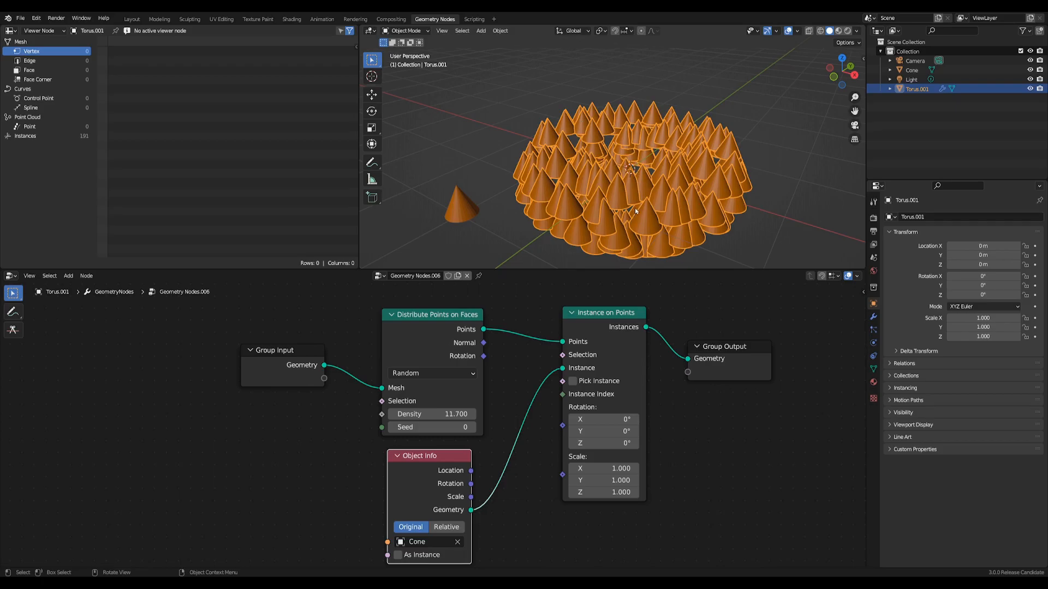
pyautogui.moveTo(651, 211); pyautogui.dragTo(648, 190, button='middle')
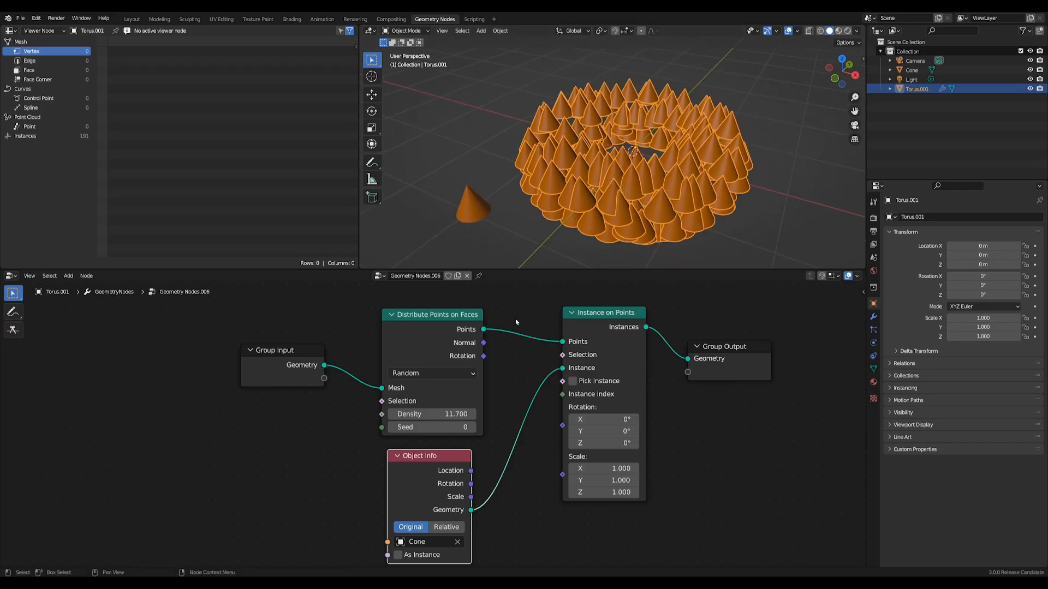
pyautogui.scroll(-2, 510, 333)
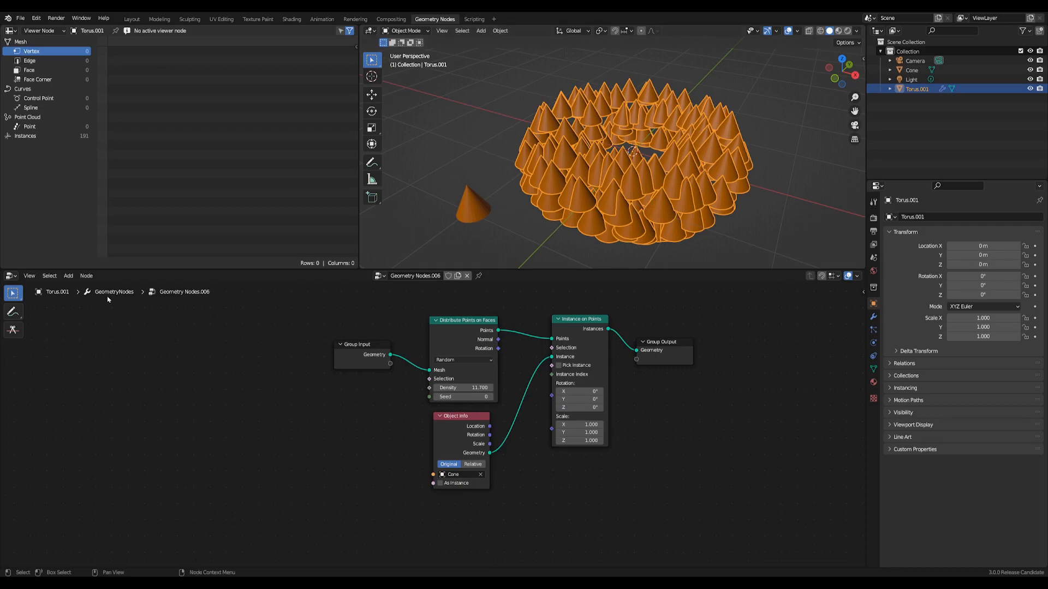
pyautogui.click(68, 276)
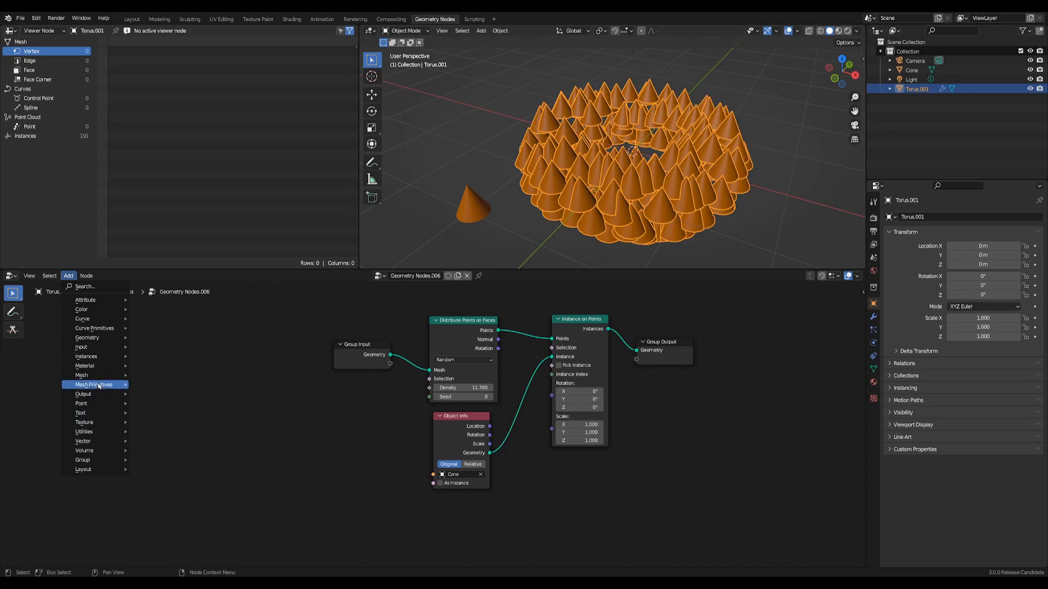
pyautogui.moveTo(99, 348)
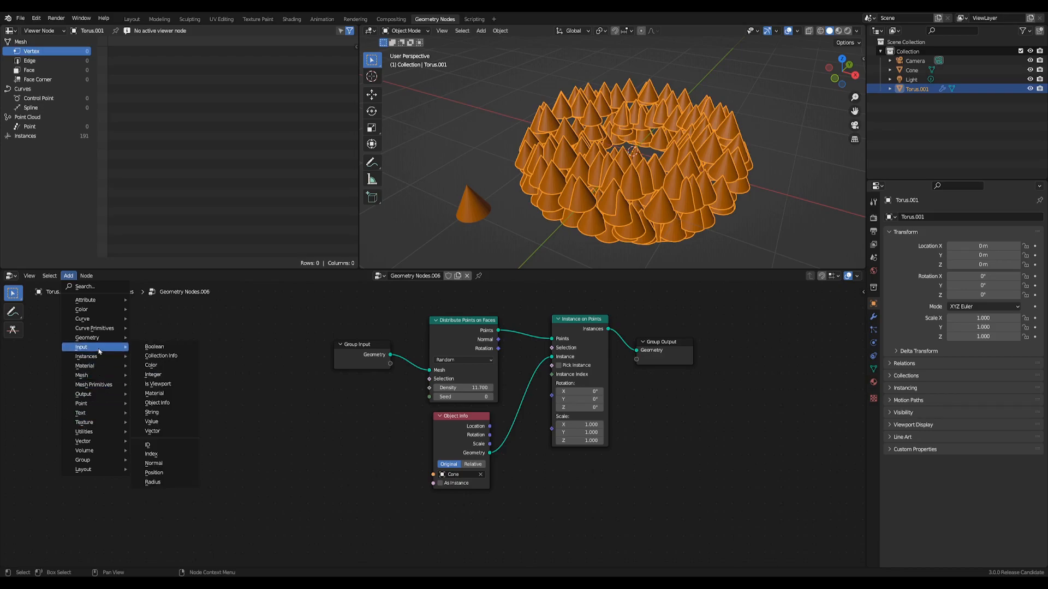
pyautogui.click(153, 464)
pyautogui.click(337, 509)
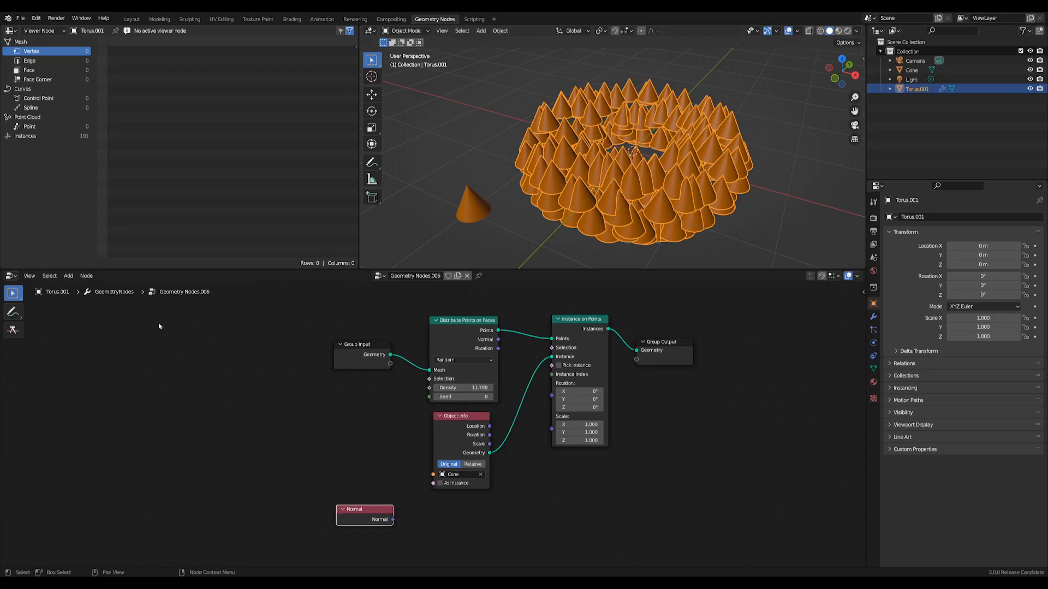
# Add a Transfer Attribute node beside the Normal node and set its data type to Vector
pyautogui.click(69, 276)
pyautogui.click(70, 277)
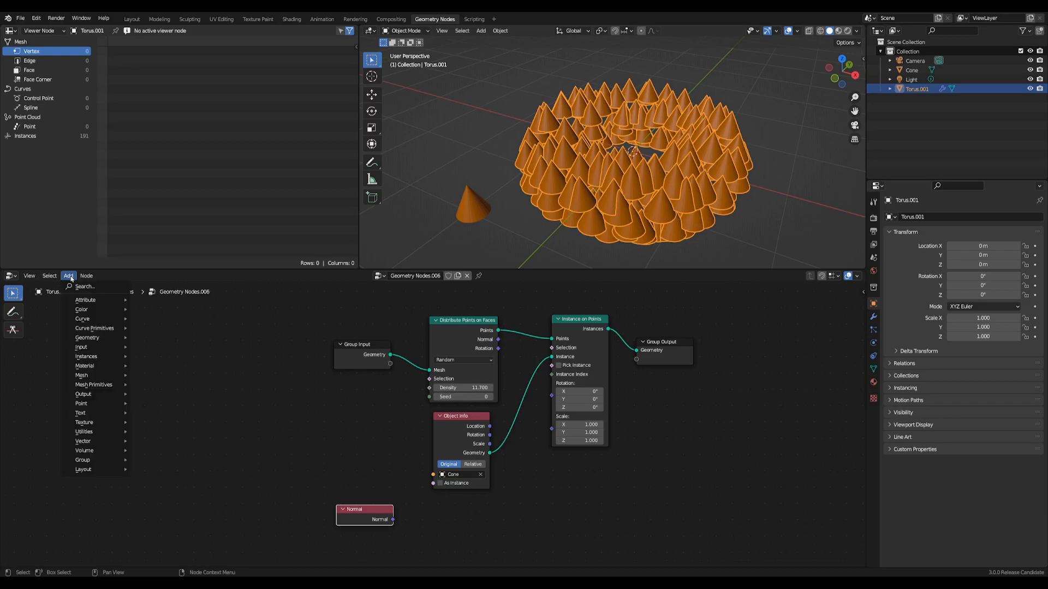
pyautogui.moveTo(86, 301)
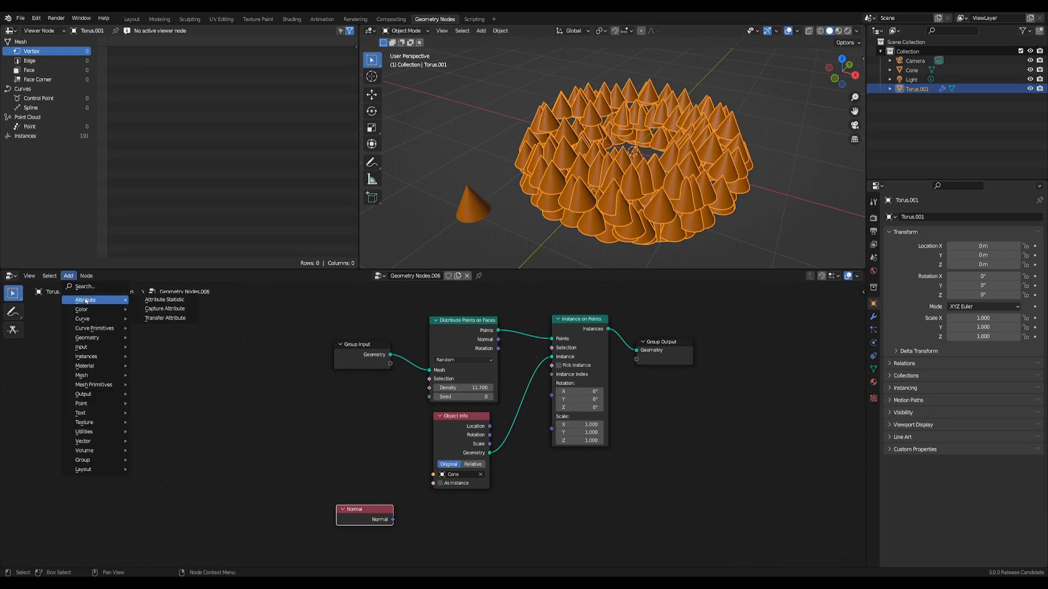
pyautogui.click(162, 320)
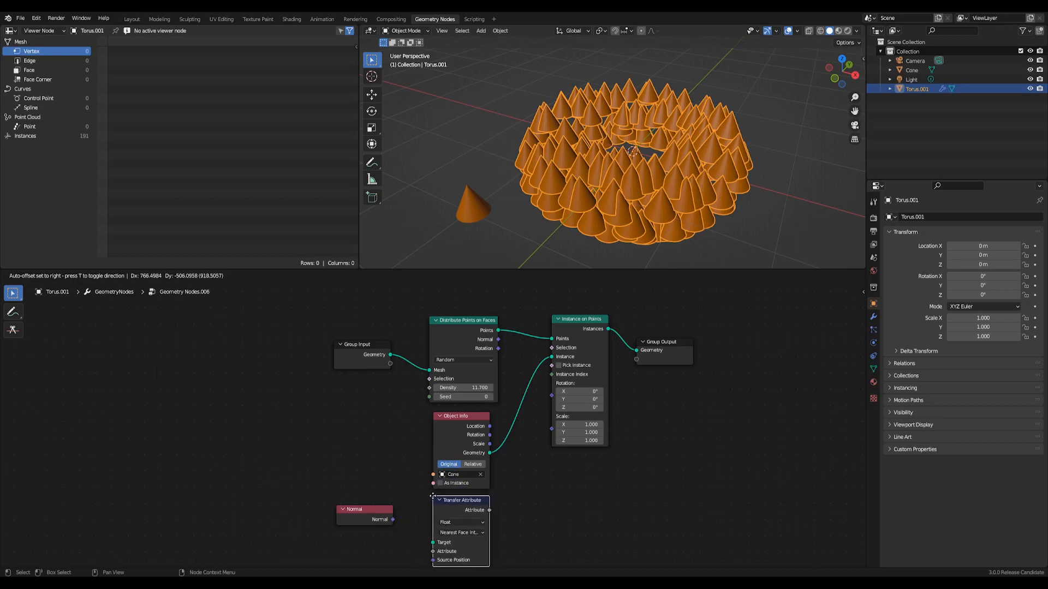
pyautogui.click(435, 499)
pyautogui.moveTo(497, 482); pyautogui.dragTo(490, 418, button='middle')
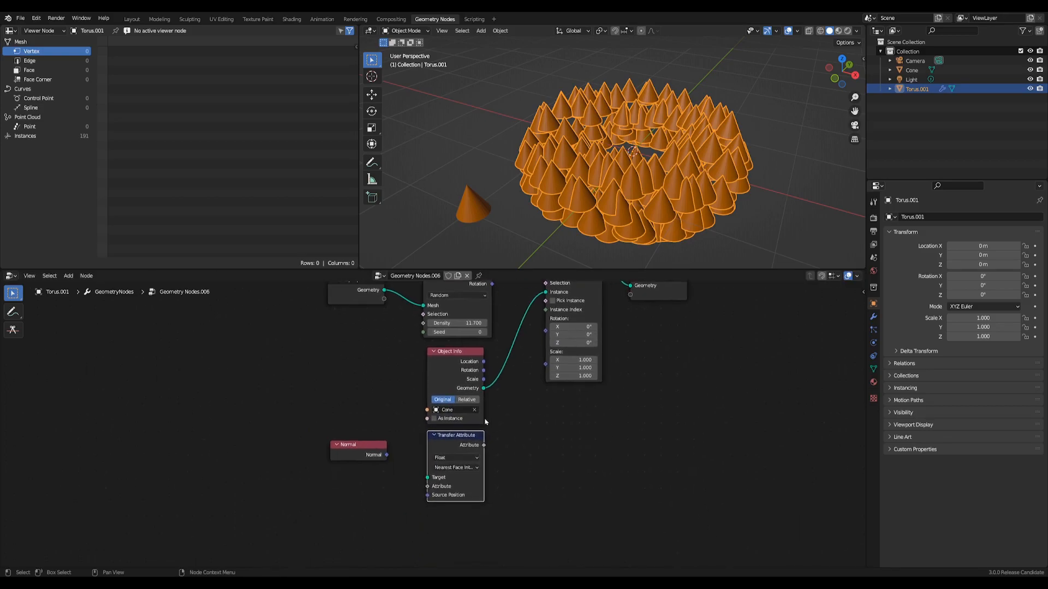
pyautogui.scroll(2, 460, 446)
pyautogui.scroll(1, 461, 446)
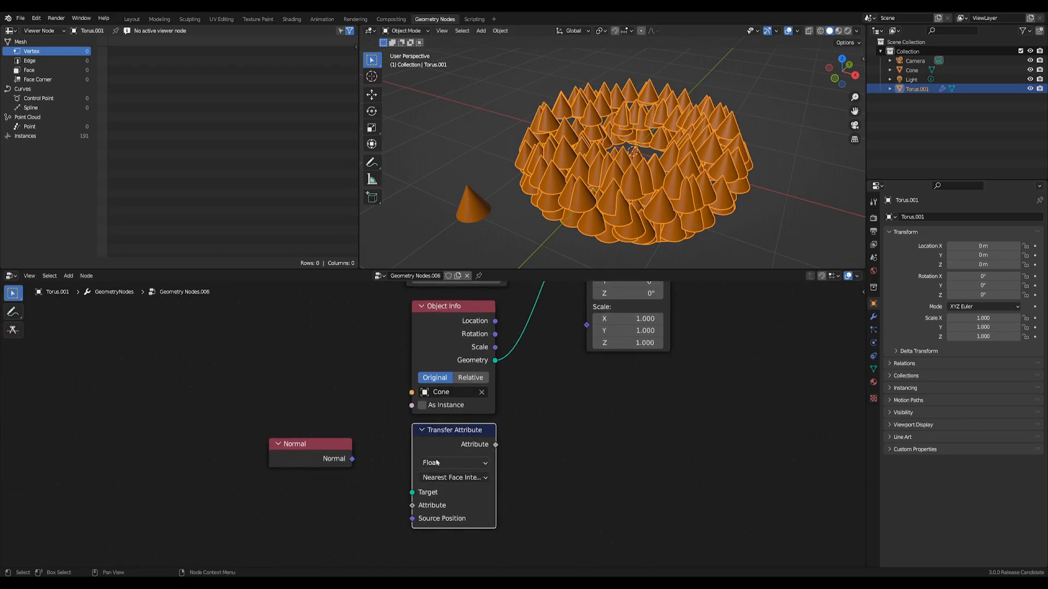
pyautogui.click(486, 464)
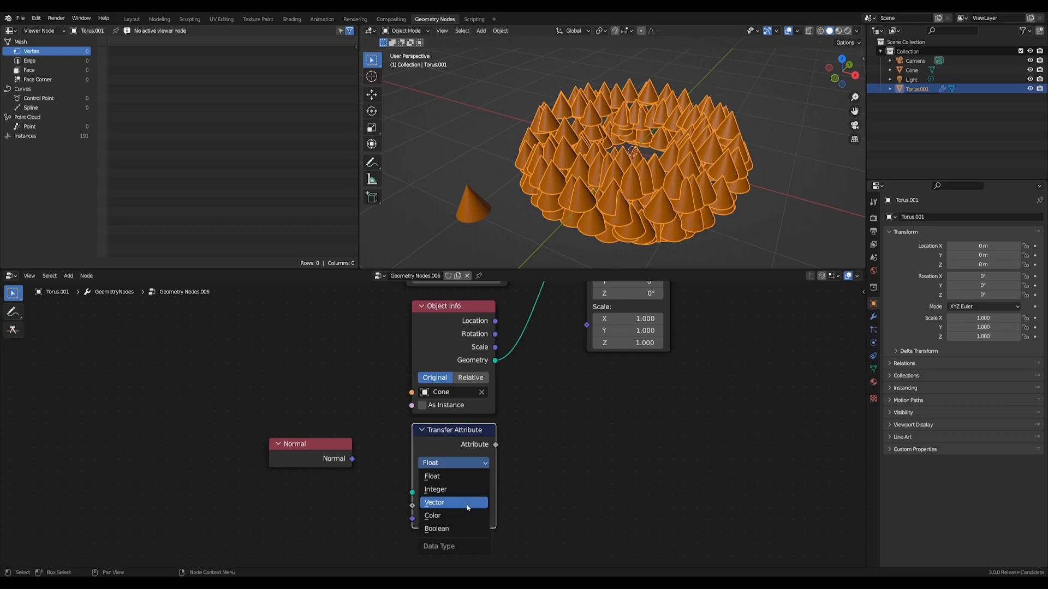
pyautogui.click(468, 505)
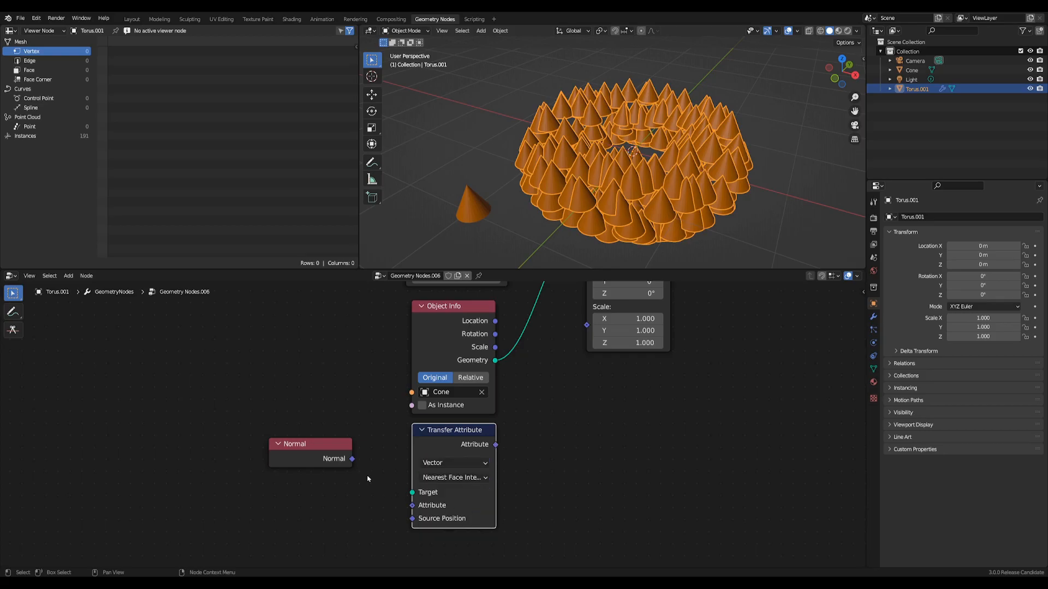
# Connect the Group Input geometry to Transfer Attribute's Target and the Normal output to its Attribute input
pyautogui.scroll(-3, 361, 431)
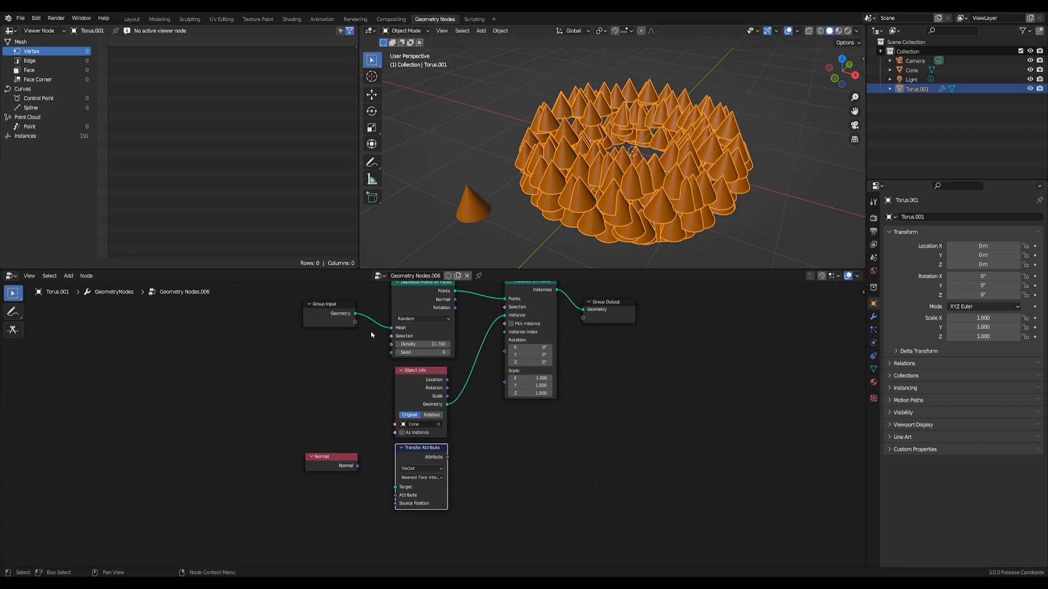
pyautogui.moveTo(355, 314); pyautogui.dragTo(393, 488)
pyautogui.scroll(3, 344, 479)
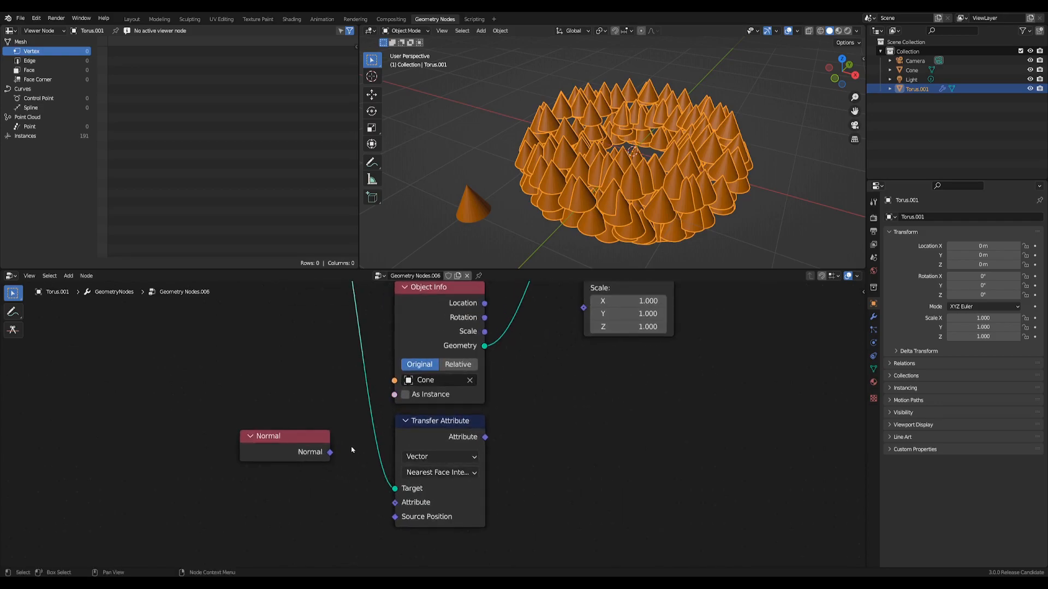
pyautogui.moveTo(313, 475); pyautogui.dragTo(378, 525)
pyautogui.scroll(-2, 443, 443)
pyautogui.scroll(-2, 443, 444)
pyautogui.moveTo(494, 435); pyautogui.dragTo(449, 475, button='middle')
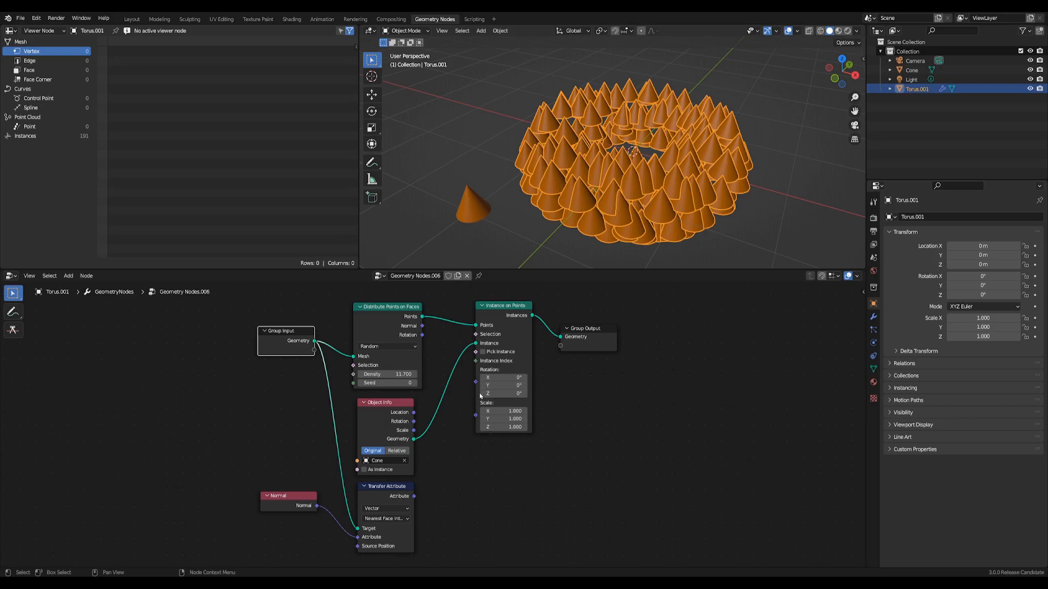
# Add an Align Euler to Vector node and connect Transfer Attribute's output to its Vector input
pyautogui.click(69, 277)
pyautogui.moveTo(97, 433)
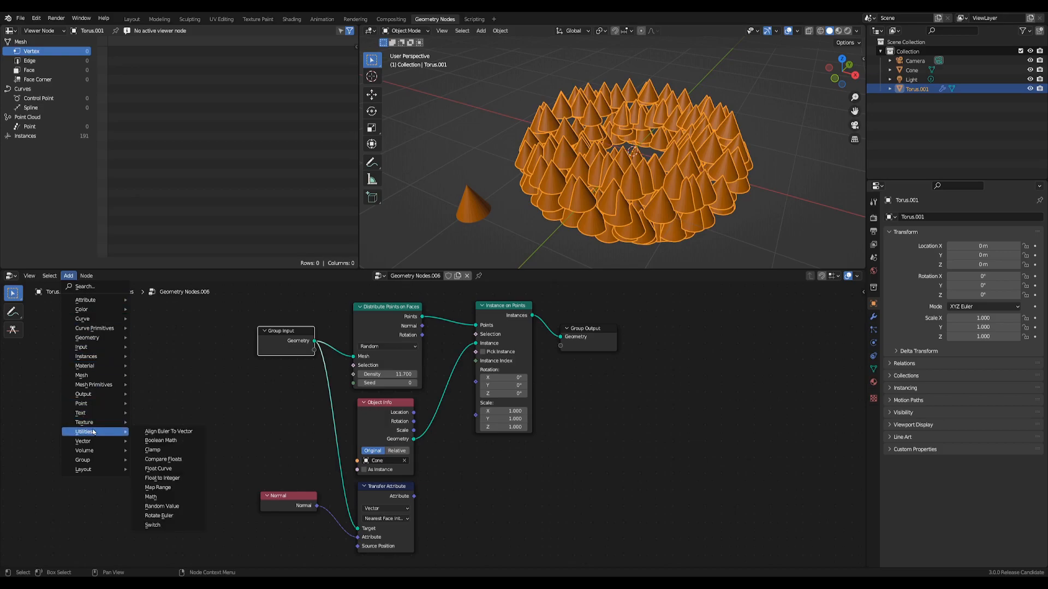
pyautogui.click(161, 433)
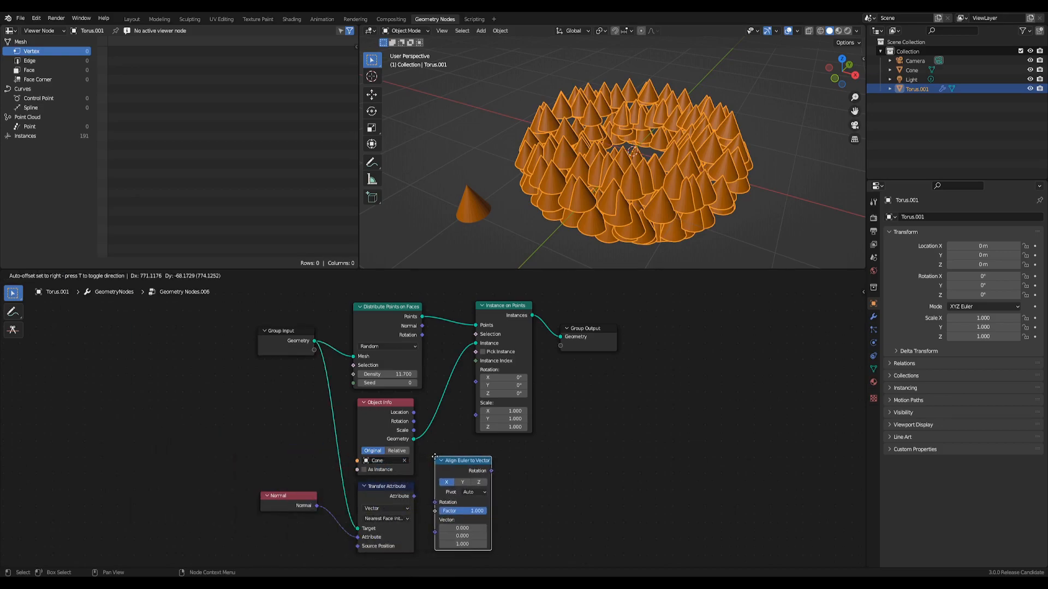
pyautogui.click(436, 462)
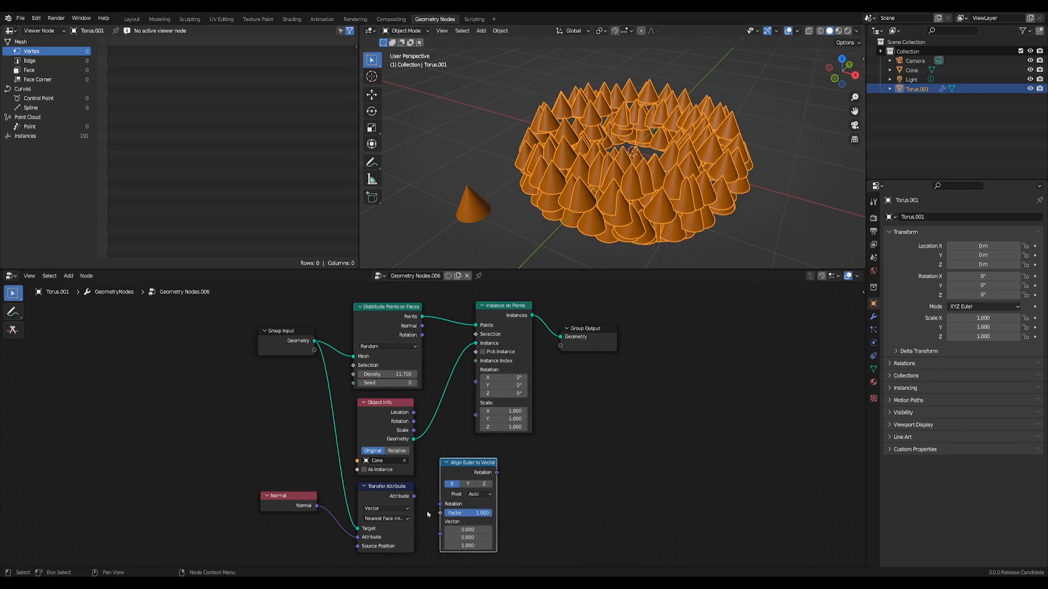
pyautogui.scroll(1, 426, 515)
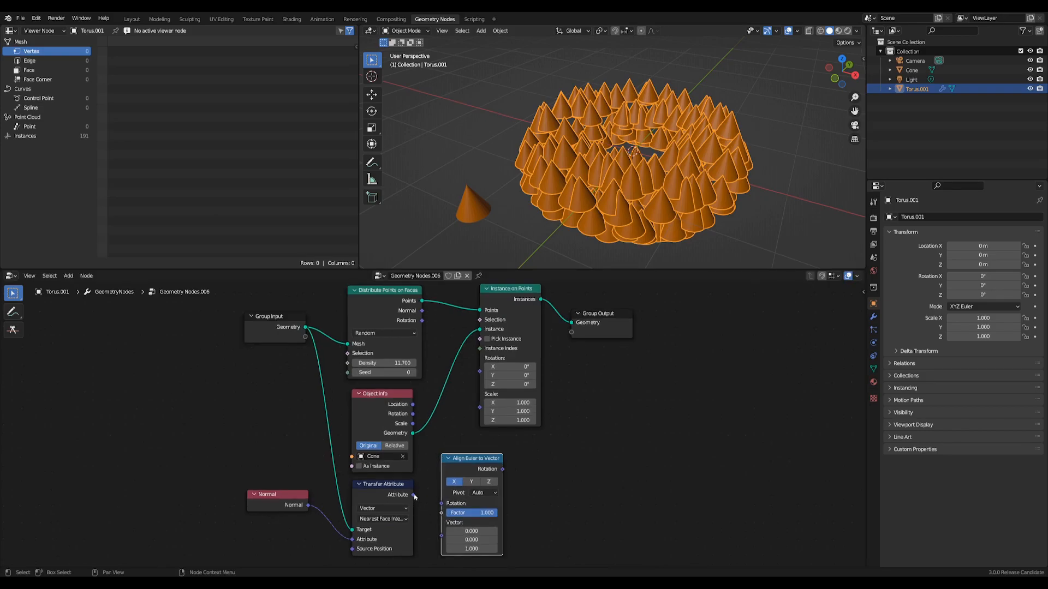
pyautogui.moveTo(414, 495); pyautogui.dragTo(440, 534)
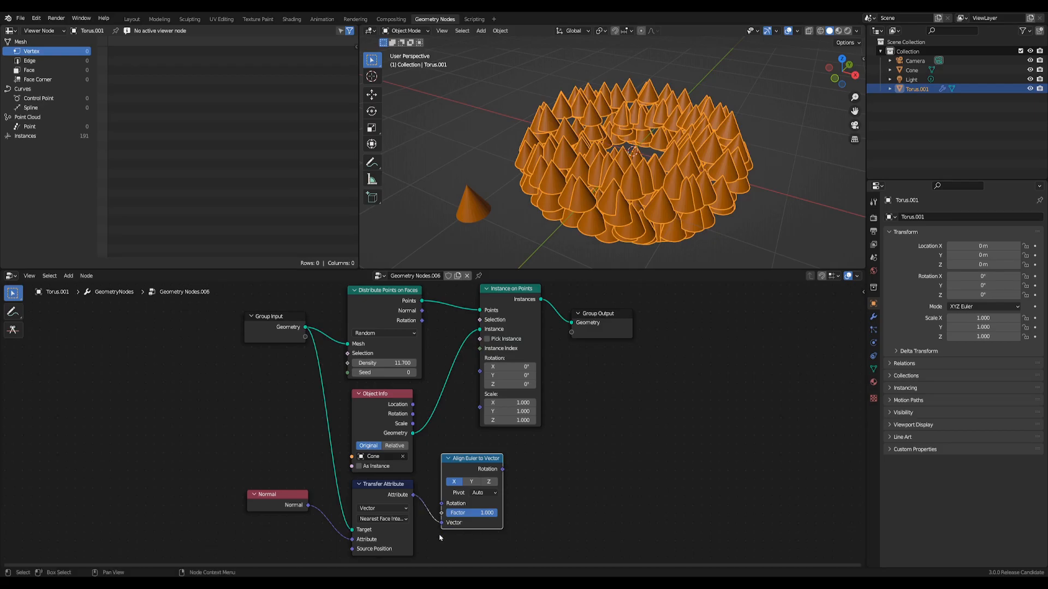
# Set Align Euler to Vector to the Z axis and connect its Rotation to the Rotation input of Instance on Points
pyautogui.moveTo(473, 462); pyautogui.dragTo(464, 464)
pyautogui.click(480, 483)
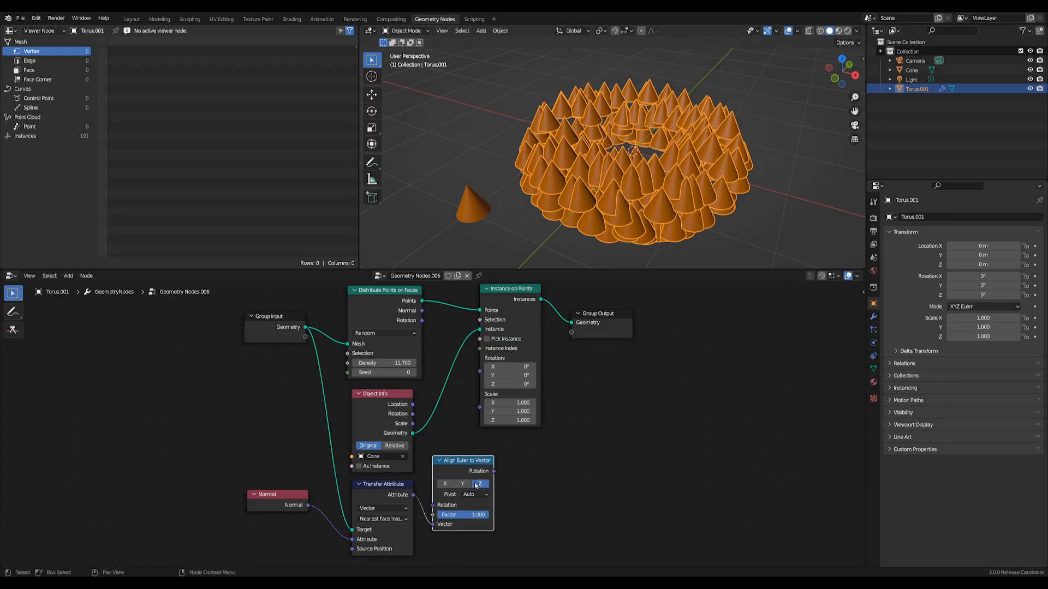
pyautogui.moveTo(495, 473); pyautogui.dragTo(480, 375)
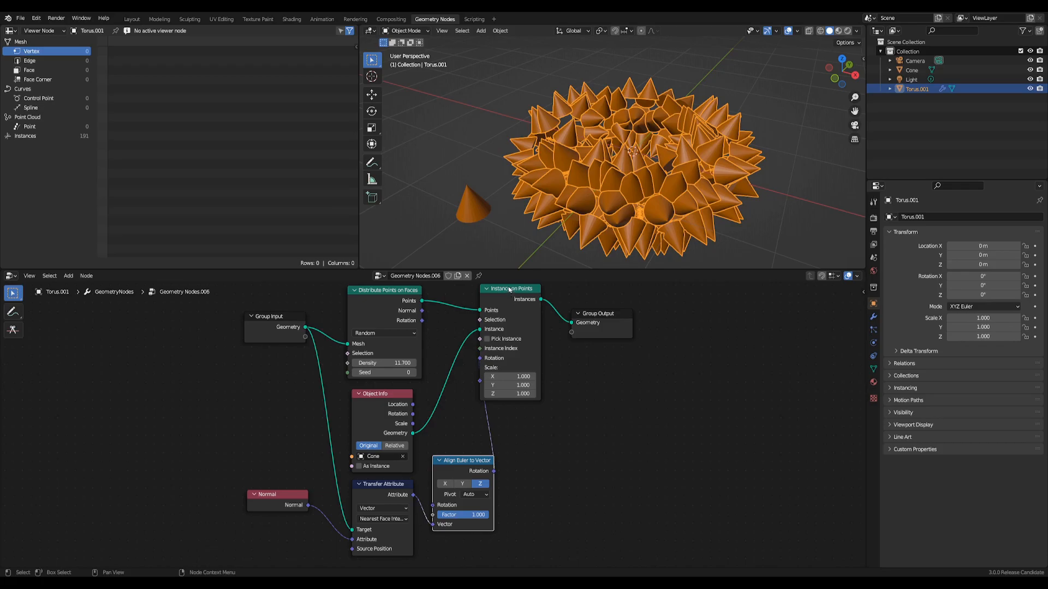
# Spread out the Instance on Points, Group Input and Group Output nodes to make room in the node tree
pyautogui.moveTo(510, 290); pyautogui.dragTo(529, 293)
pyautogui.moveTo(650, 213); pyautogui.dragTo(677, 186, button='middle')
pyautogui.scroll(-2, 604, 378)
pyautogui.moveTo(599, 434); pyautogui.dragTo(570, 490, button='middle')
pyautogui.moveTo(353, 389); pyautogui.dragTo(332, 351)
pyautogui.moveTo(568, 388); pyautogui.dragTo(601, 370)
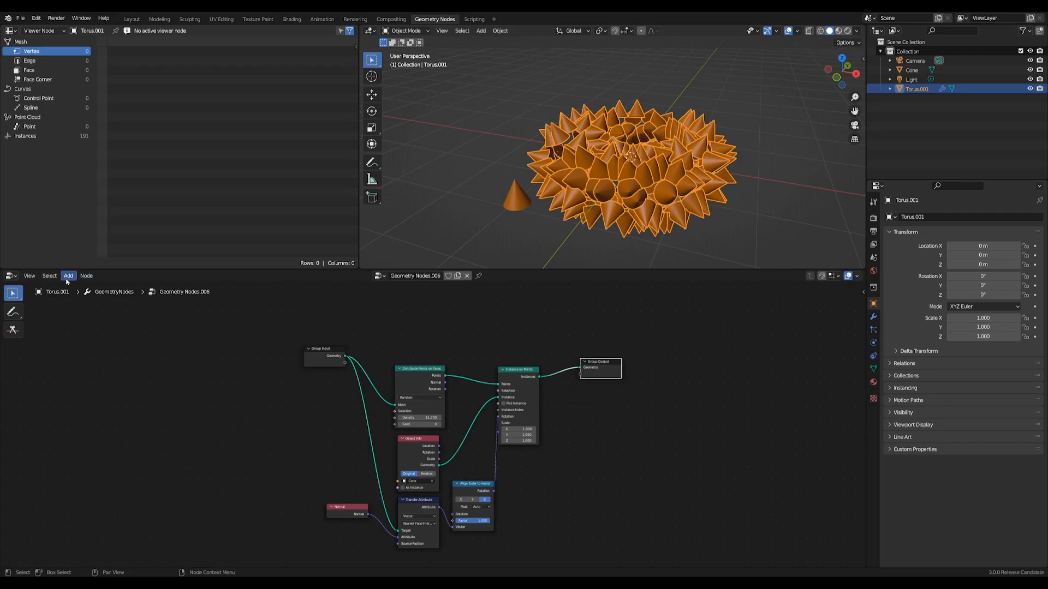
# Add a Join Geometry node above Instance on Points and connect the Group Input geometry to its input
pyautogui.click(67, 276)
pyautogui.moveTo(96, 348)
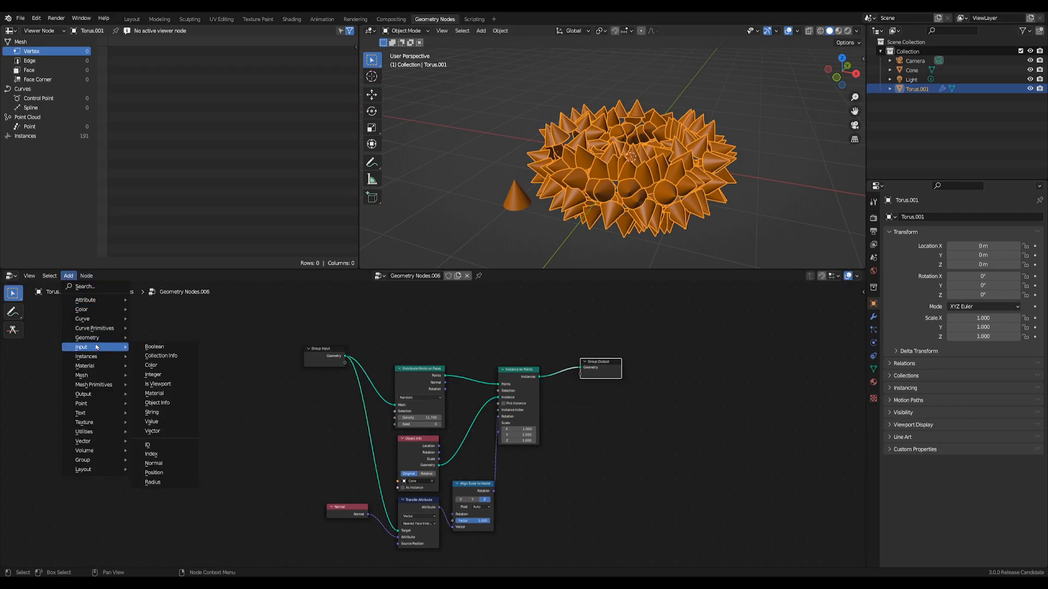
pyautogui.click(161, 374)
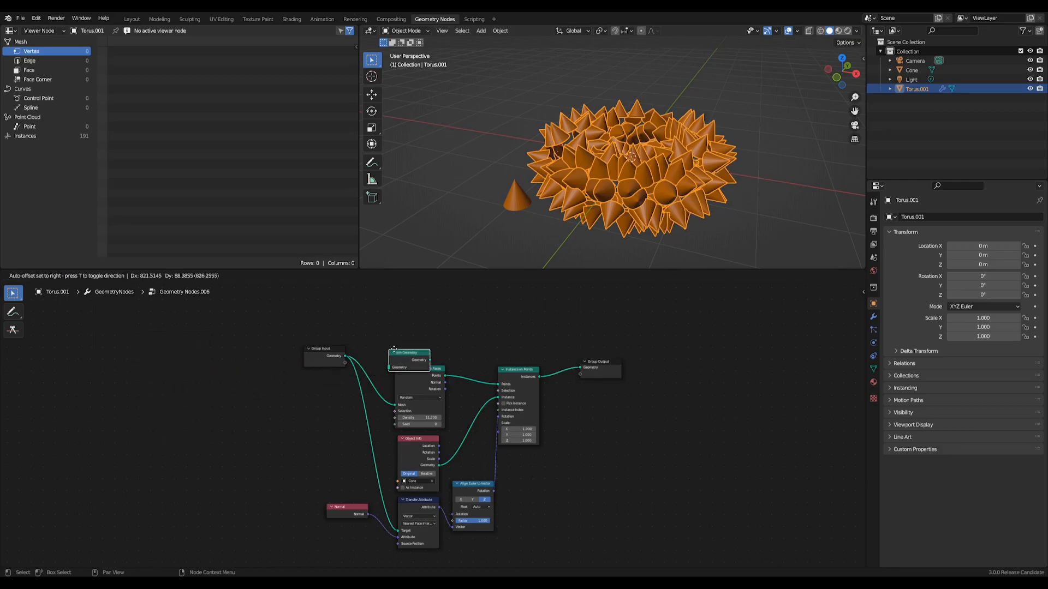
pyautogui.click(542, 321)
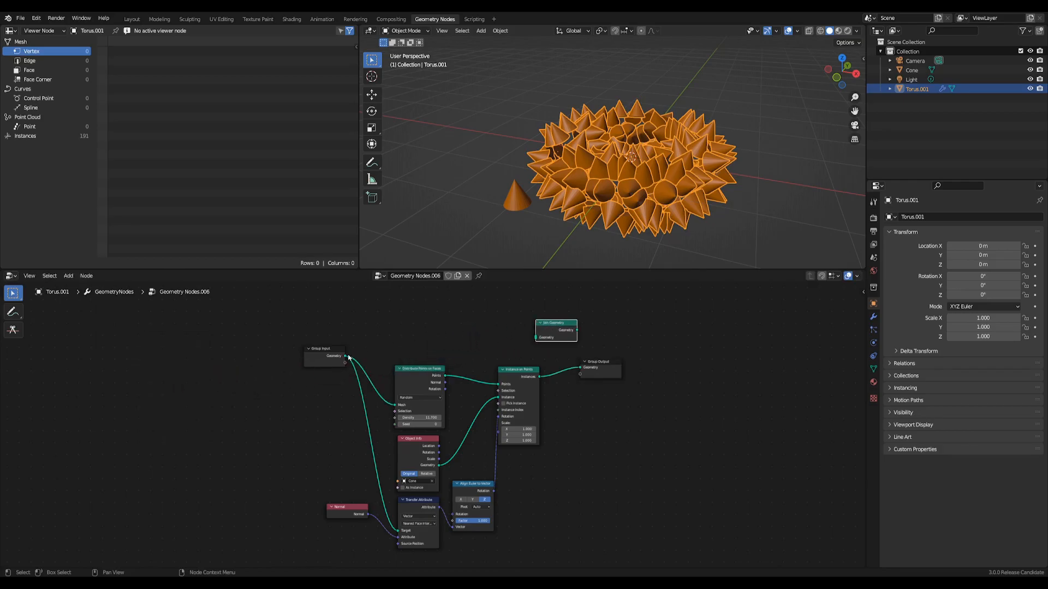
pyautogui.moveTo(345, 356); pyautogui.dragTo(536, 337)
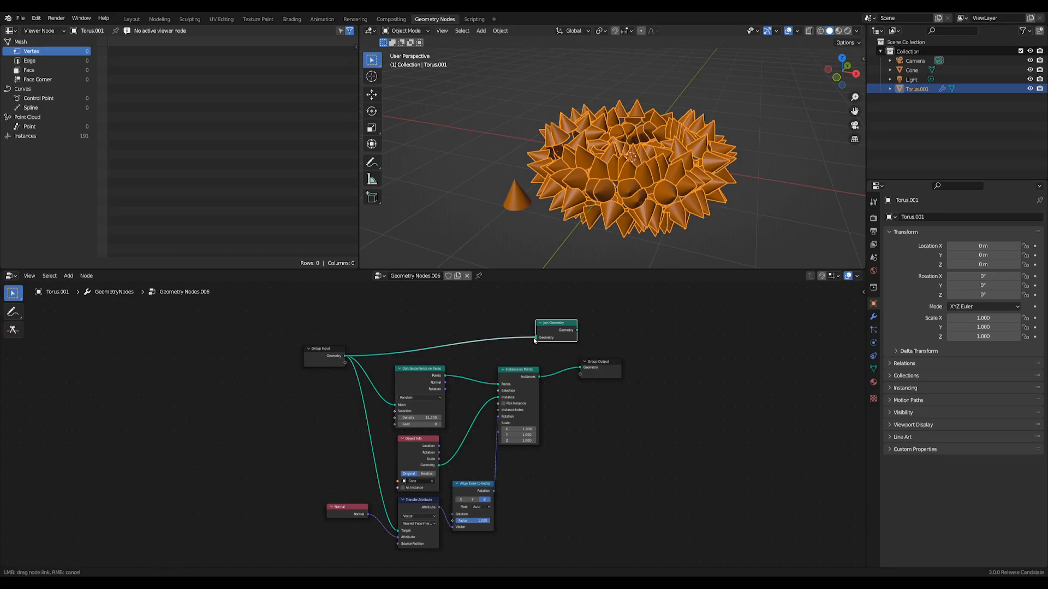
# Route the Instance on Points output through Join Geometry into Group Output, spacing the last two nodes apart
pyautogui.moveTo(579, 371); pyautogui.dragTo(610, 364)
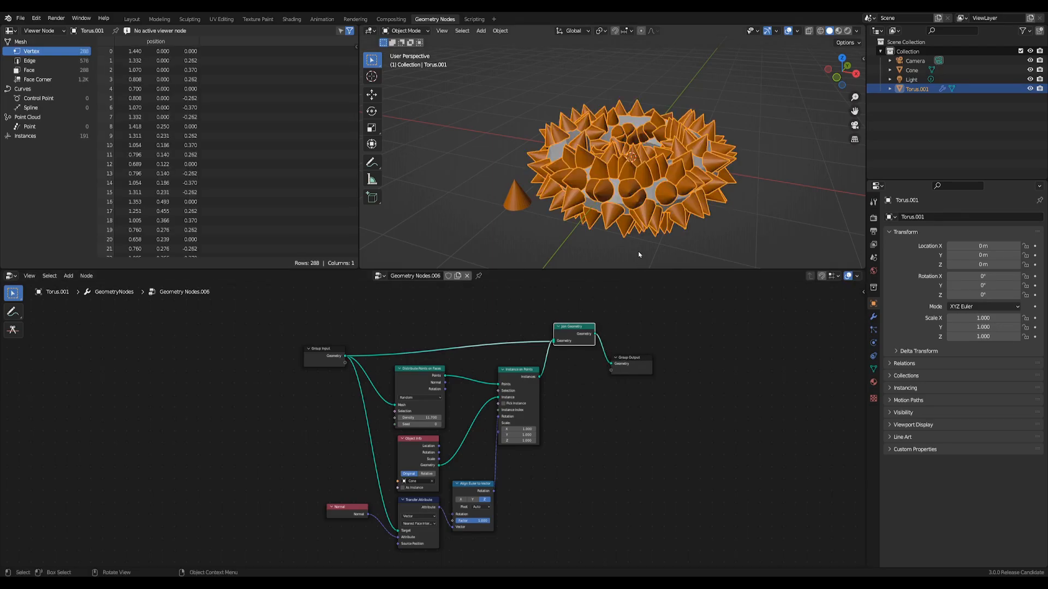
pyautogui.moveTo(623, 181)
pyautogui.mouseDown(button='middle')
pyautogui.moveTo(673, 189)
pyautogui.moveTo(656, 171)
pyautogui.moveTo(546, 175)
pyautogui.moveTo(610, 184)
pyautogui.mouseUp(button='middle')
pyautogui.scroll(2, 610, 184)
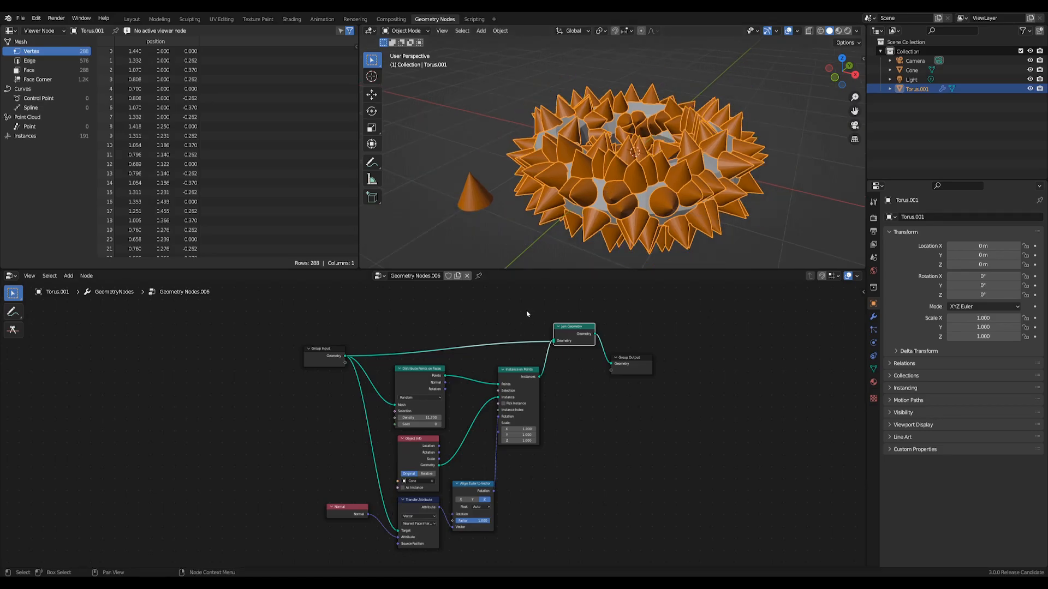
pyautogui.moveTo(575, 328); pyautogui.dragTo(582, 333)
pyautogui.moveTo(631, 360); pyautogui.dragTo(642, 367)
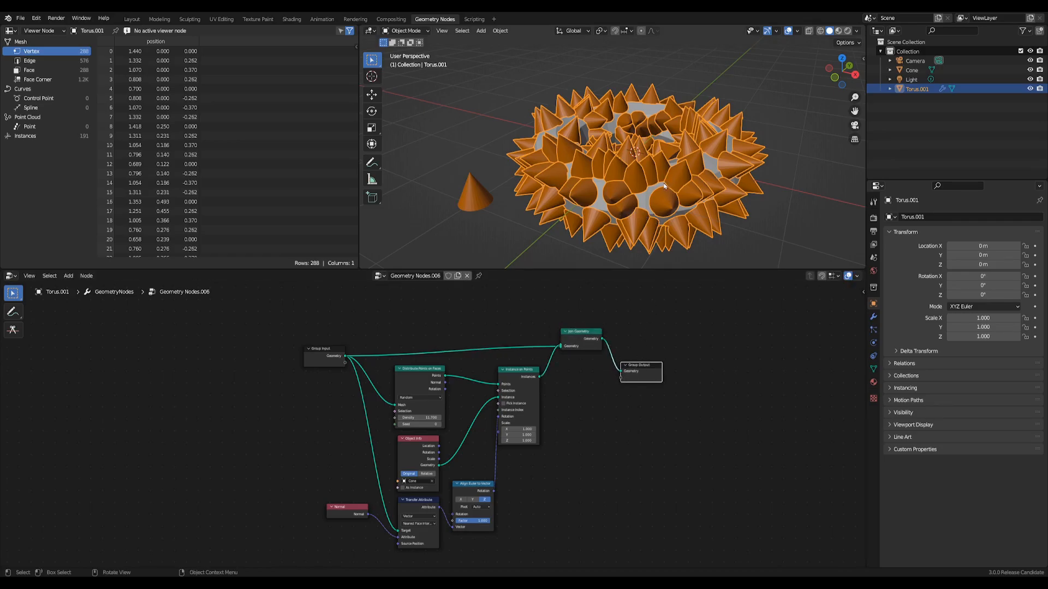
# Add a Mesh to Points node above Distribute Points on Faces and connect the Group Input geometry to its Mesh input
pyautogui.scroll(2, 417, 386)
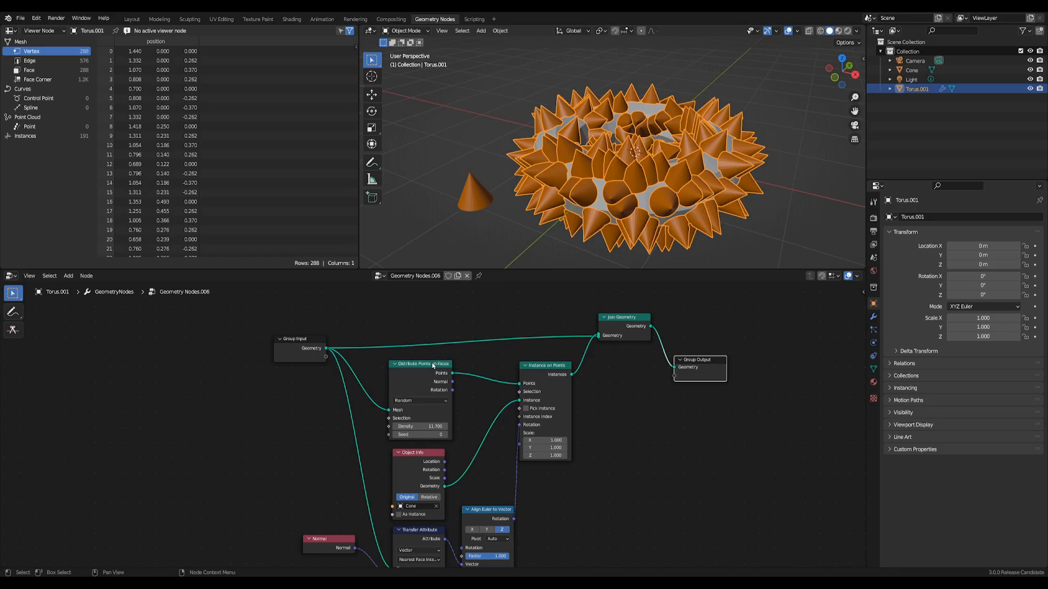
pyautogui.scroll(-2, 431, 363)
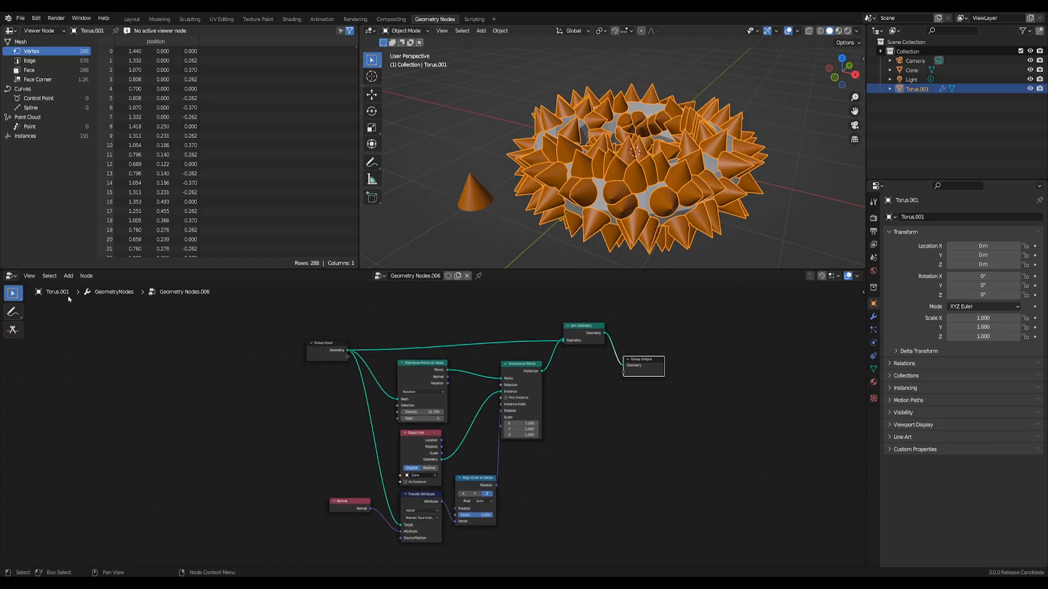
pyautogui.click(67, 276)
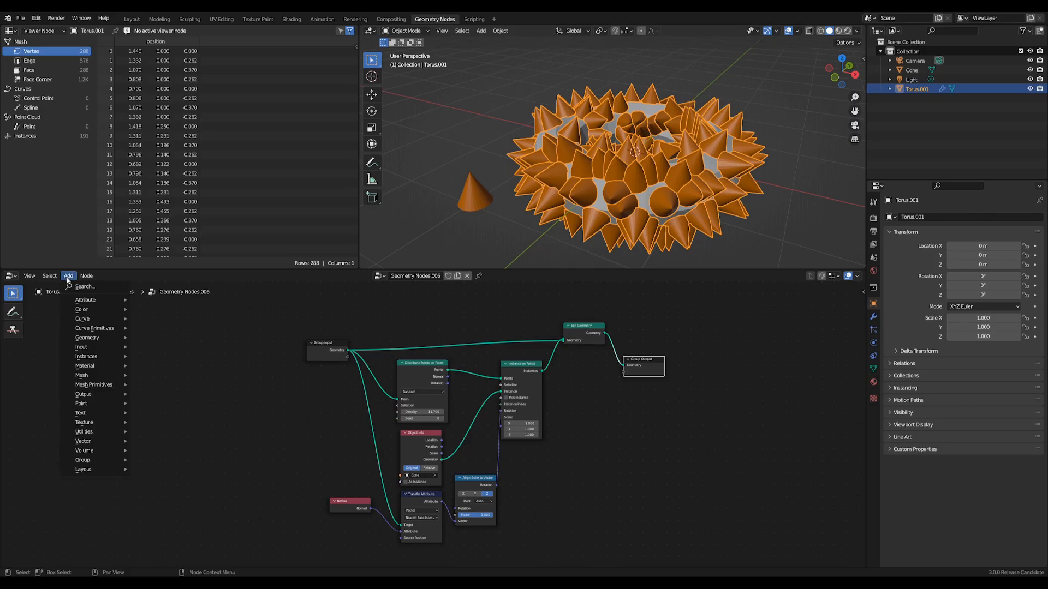
pyautogui.moveTo(90, 377)
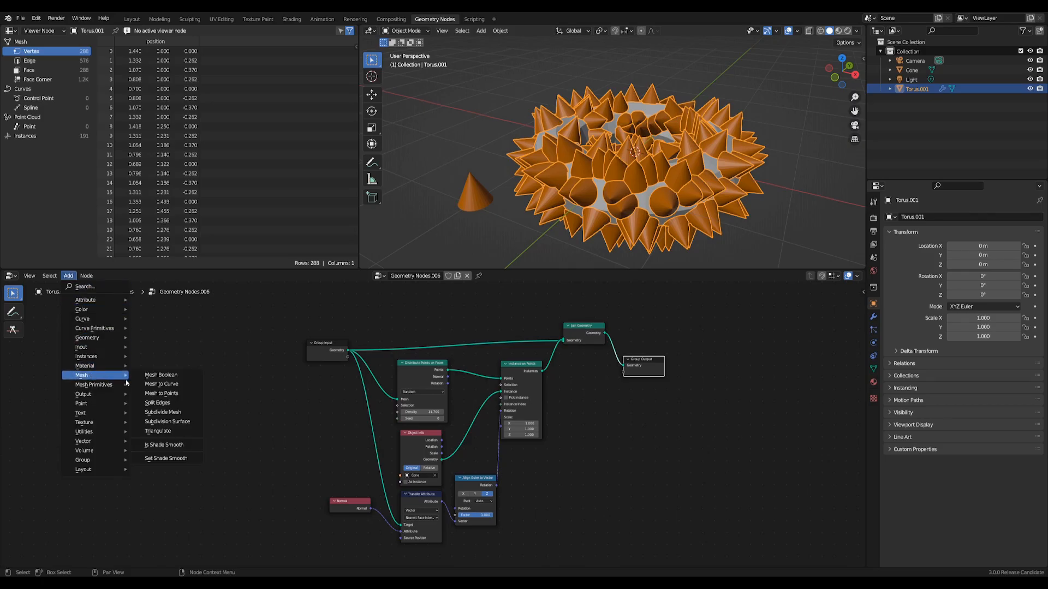
pyautogui.click(173, 394)
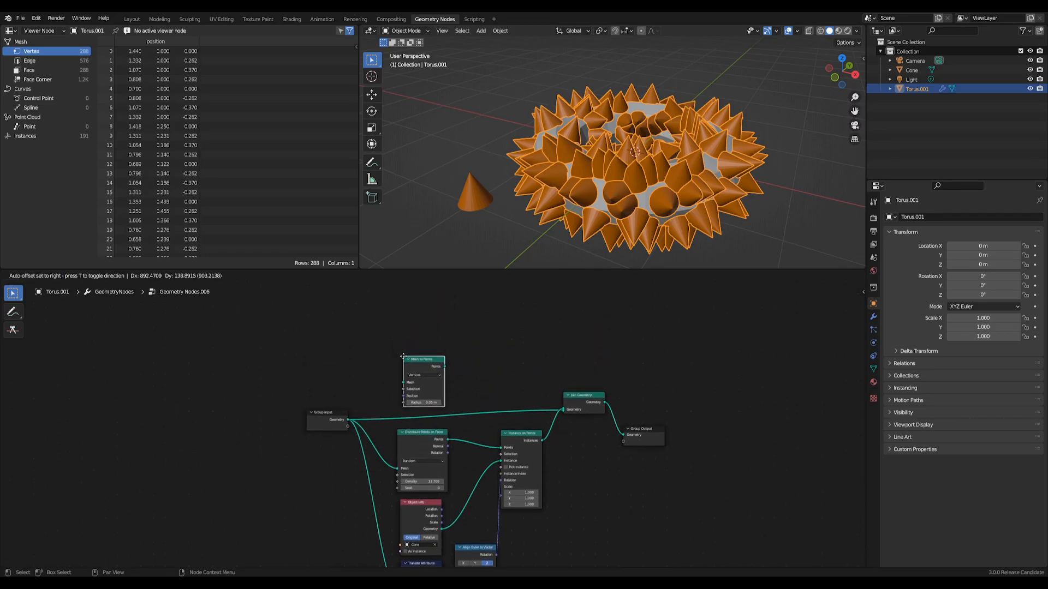
pyautogui.click(403, 357)
pyautogui.scroll(2, 396, 418)
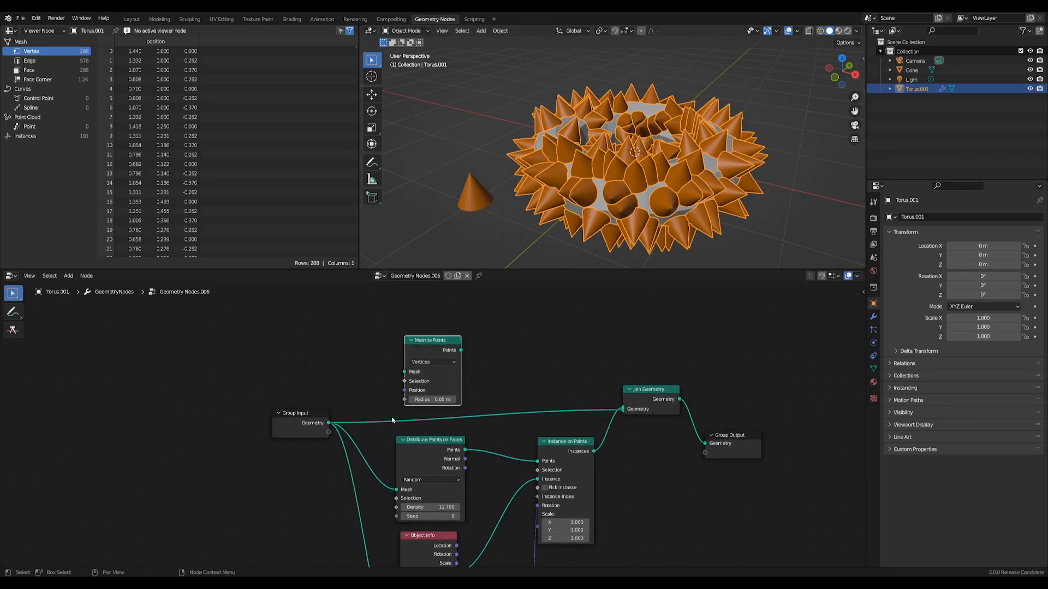
pyautogui.moveTo(329, 423); pyautogui.dragTo(405, 371)
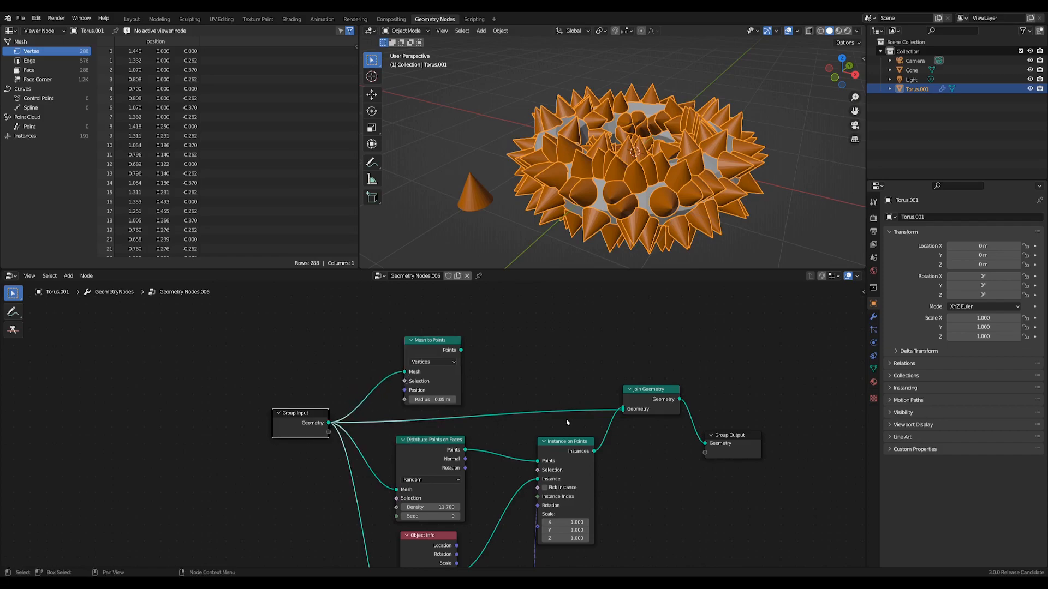
# Preview the Mesh to Points output directly through Group Output, and reconnect Join Geometry to Group Output
pyautogui.moveTo(461, 351); pyautogui.dragTo(704, 443)
pyautogui.moveTo(606, 207); pyautogui.dragTo(633, 209, button='middle')
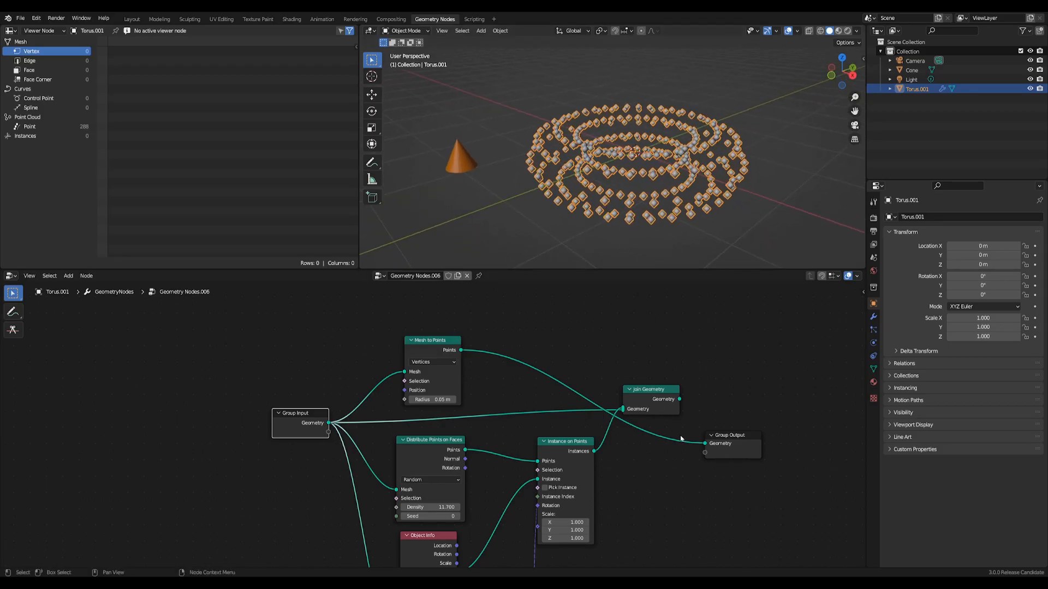
pyautogui.moveTo(705, 444); pyautogui.dragTo(677, 444)
pyautogui.moveTo(680, 400); pyautogui.dragTo(704, 443)
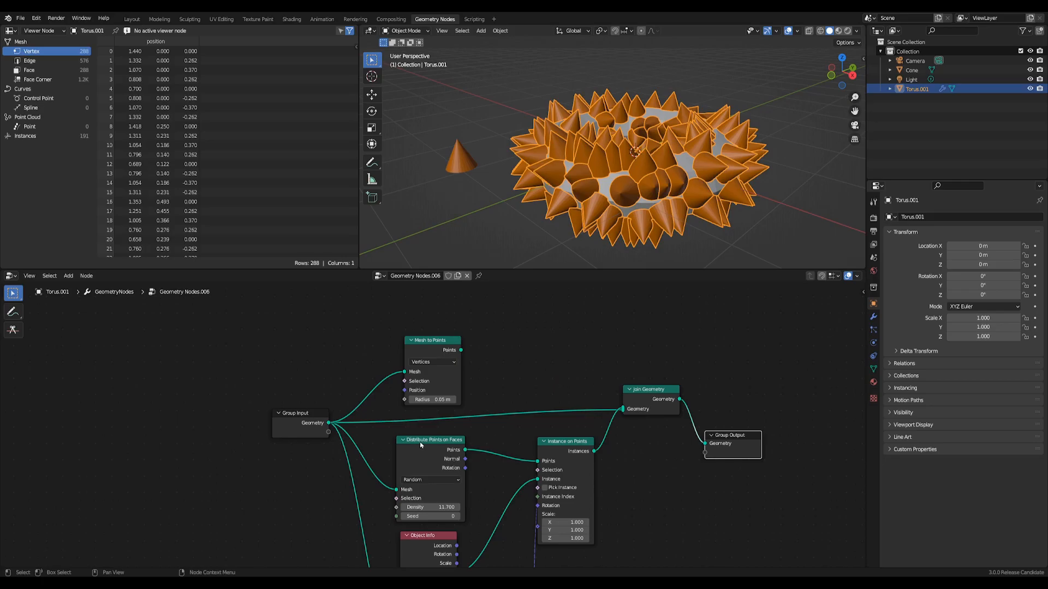
# Connect Mesh to Points to the Points input of Instance on Points in place of Distribute Points on Faces
pyautogui.moveTo(434, 443); pyautogui.dragTo(439, 437)
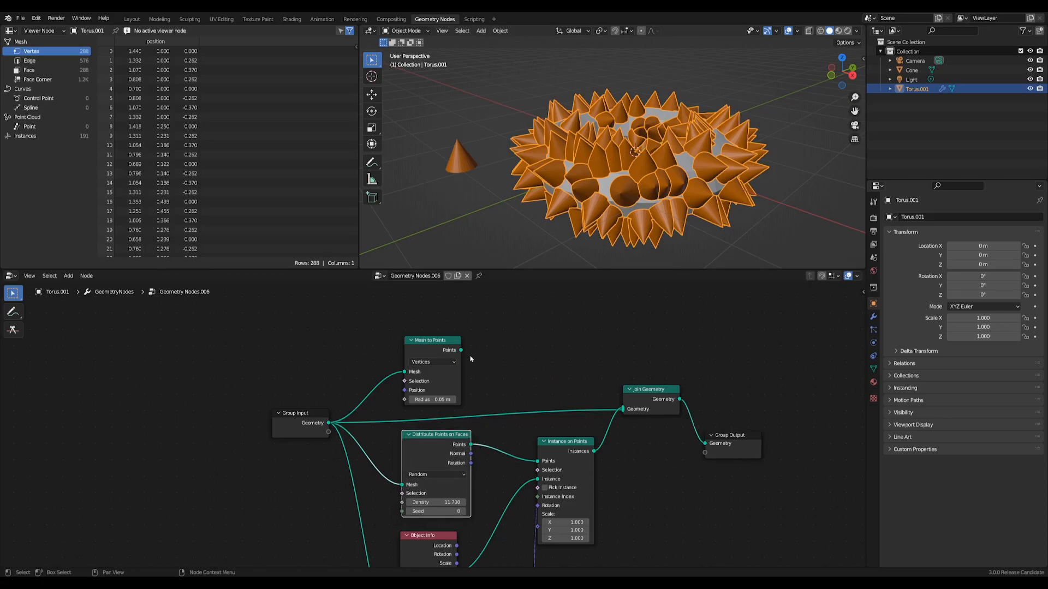
pyautogui.moveTo(461, 351); pyautogui.dragTo(539, 462)
pyautogui.moveTo(639, 203); pyautogui.dragTo(653, 192, button='middle')
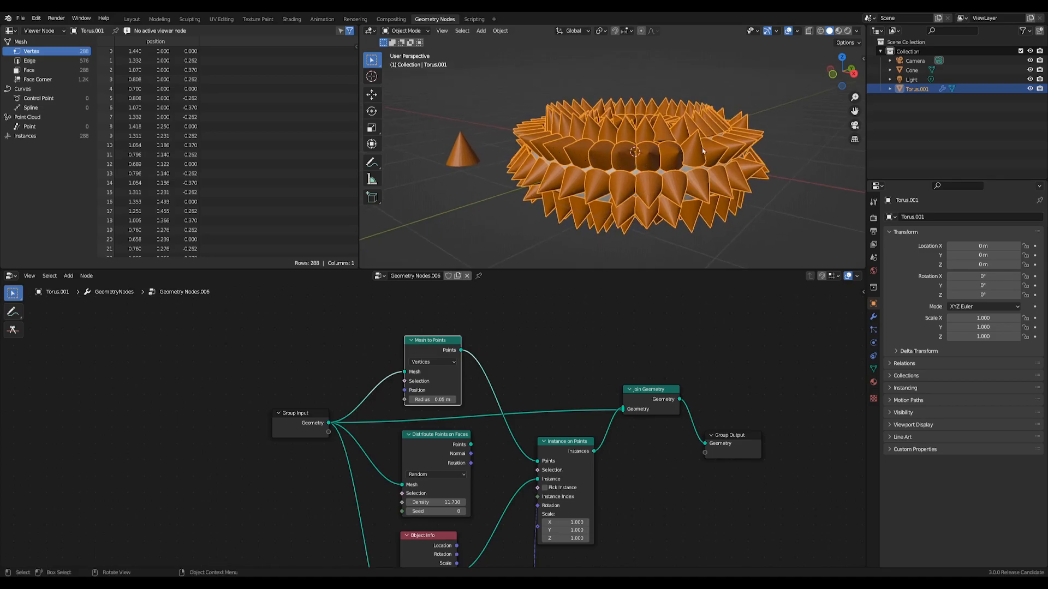
pyautogui.moveTo(697, 161); pyautogui.dragTo(669, 236, button='middle')
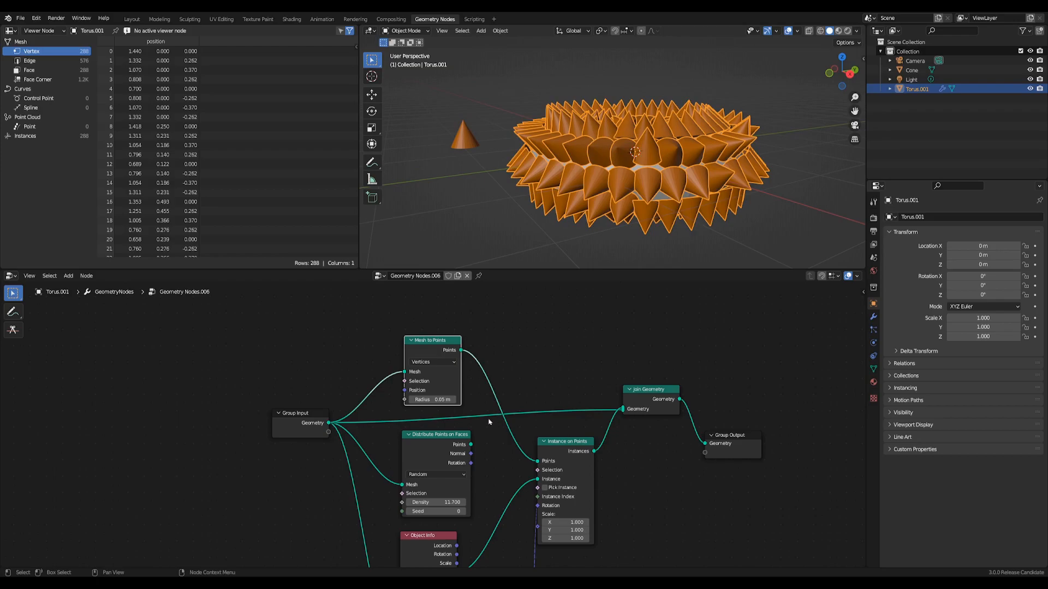
# Set the Transfer Attribute node's mapping to Nearest and inspect the cones' orientation on the torus
pyautogui.moveTo(512, 471); pyautogui.dragTo(526, 366, button='middle')
pyautogui.moveTo(497, 437); pyautogui.dragTo(521, 355, button='middle')
pyautogui.scroll(4, 472, 478)
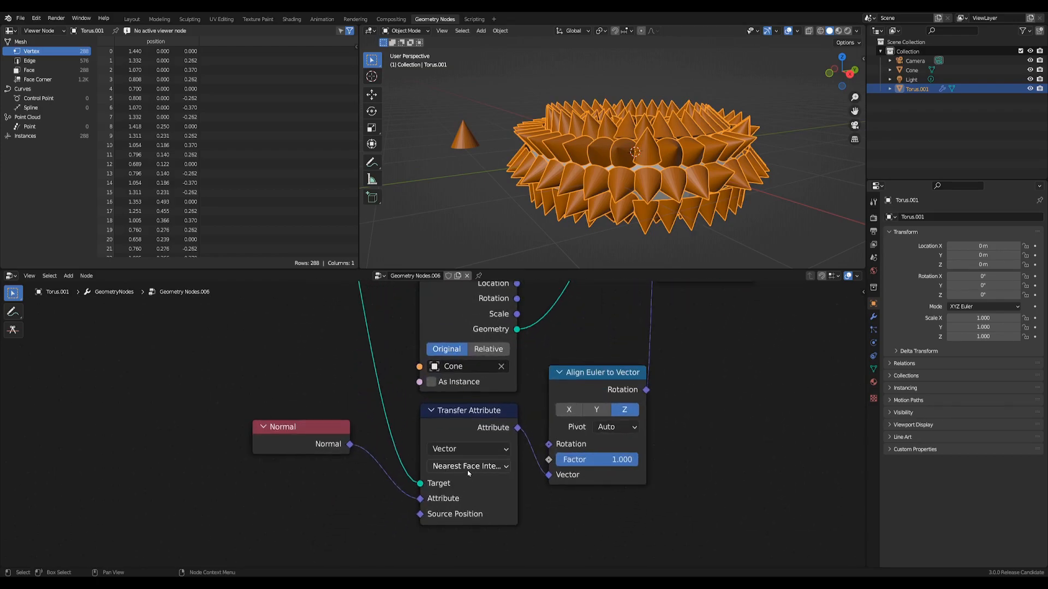
pyautogui.click(507, 467)
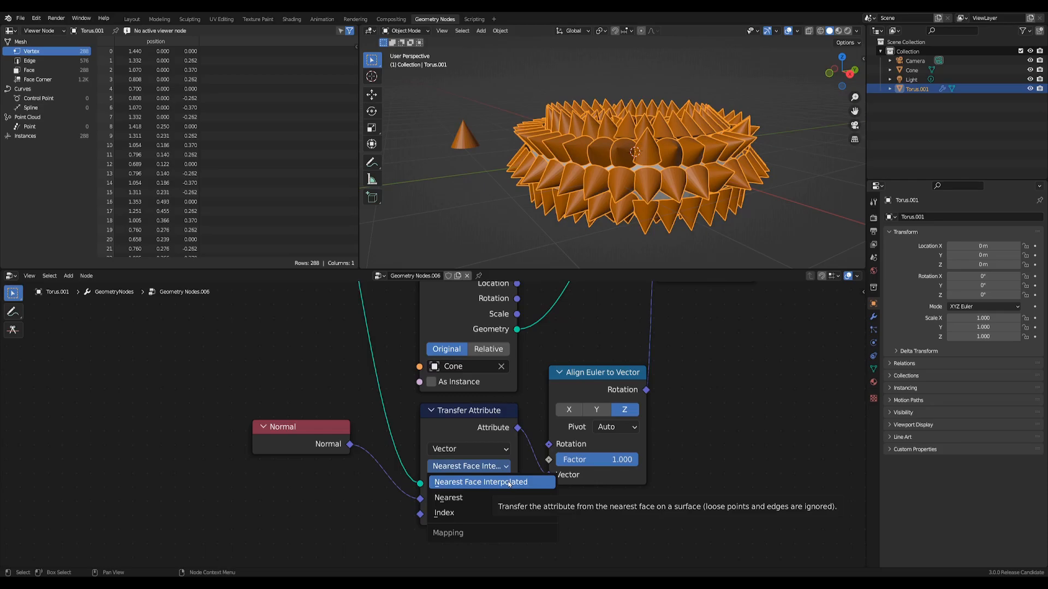
pyautogui.click(448, 497)
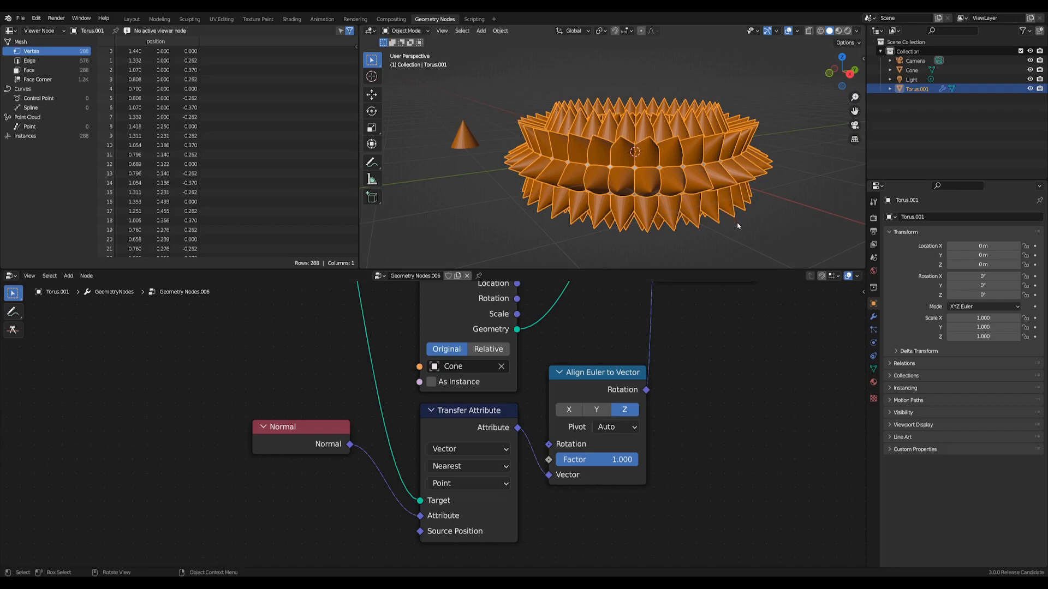
pyautogui.moveTo(739, 227); pyautogui.dragTo(771, 223, button='middle')
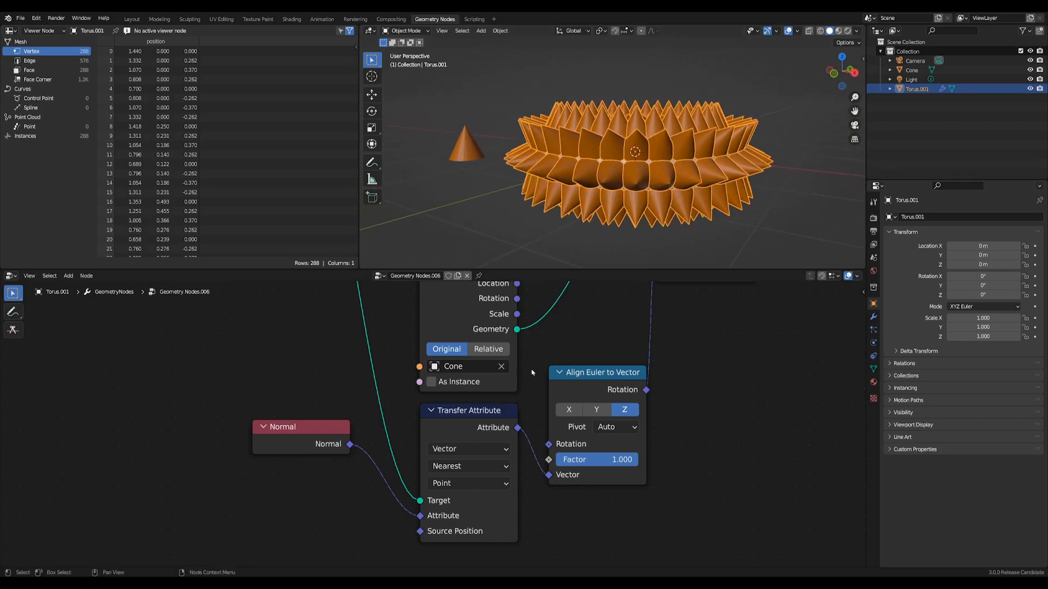
# Set the Mesh to Points mode to Faces and inspect the cones' new placement on the torus
pyautogui.scroll(-4, 533, 372)
pyautogui.moveTo(562, 347); pyautogui.dragTo(541, 455, button='middle')
pyautogui.moveTo(532, 357); pyautogui.dragTo(504, 441, button='middle')
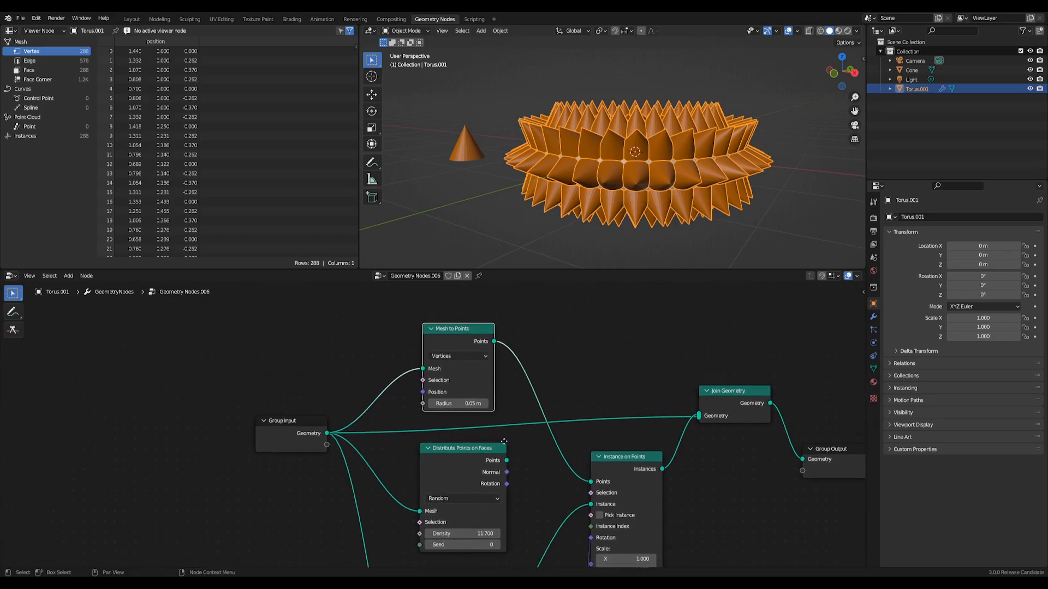
pyautogui.click(483, 356)
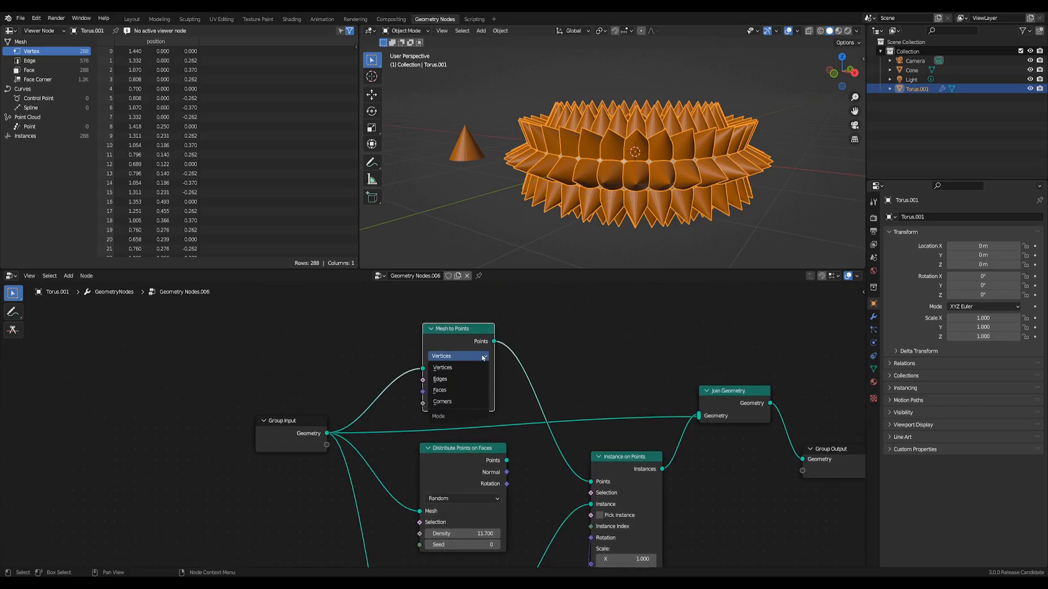
pyautogui.click(463, 392)
pyautogui.moveTo(608, 235); pyautogui.dragTo(622, 192, button='middle')
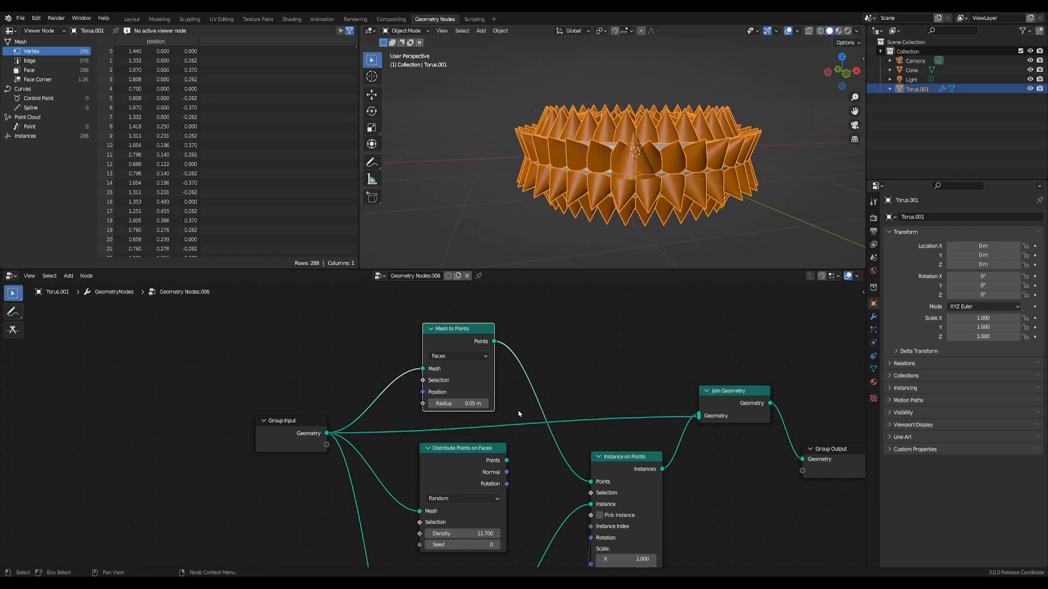
# Set the Transfer Attribute node's domain to Face and check the cones' alignment on the torus
pyautogui.scroll(-4, 512, 415)
pyautogui.moveTo(529, 524); pyautogui.dragTo(540, 399, button='middle')
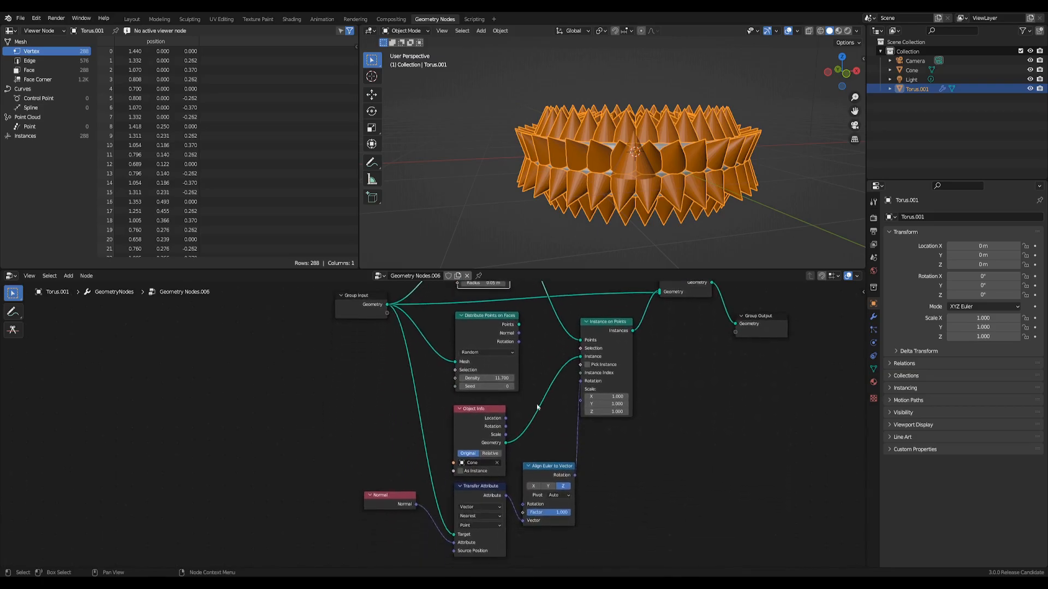
pyautogui.scroll(3, 465, 525)
pyautogui.scroll(2, 493, 519)
pyautogui.moveTo(493, 529); pyautogui.dragTo(493, 464, button='middle')
pyautogui.click(493, 461)
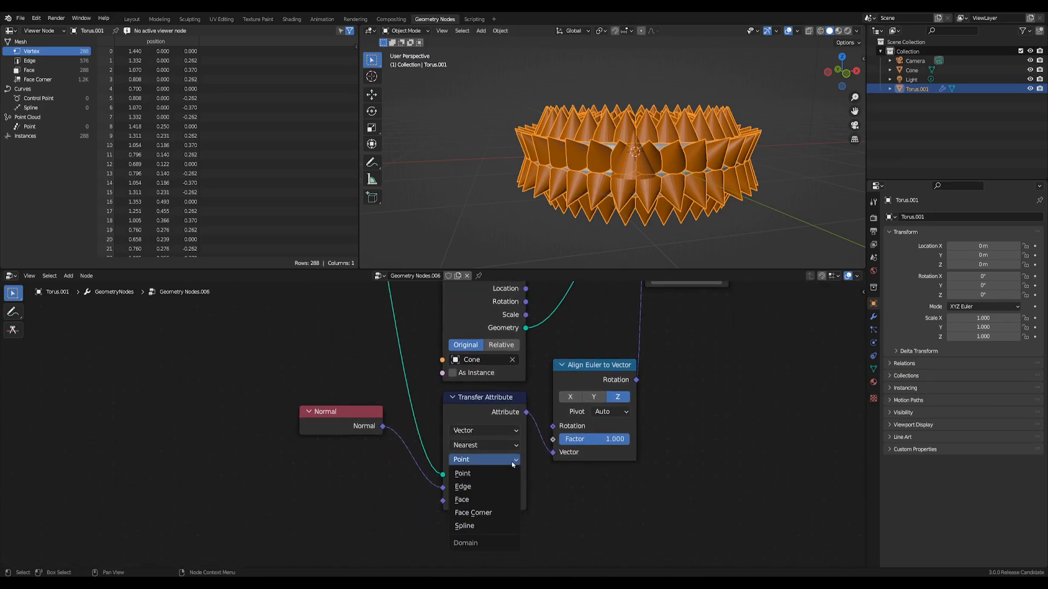
pyautogui.click(482, 497)
pyautogui.moveTo(682, 208); pyautogui.dragTo(741, 190, button='middle')
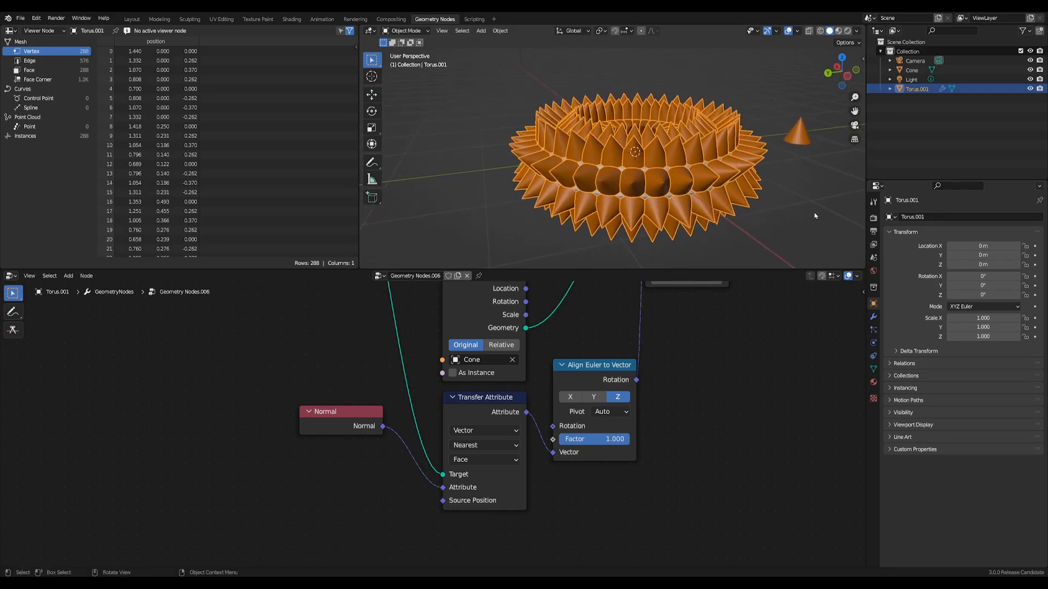
pyautogui.scroll(-3, 725, 353)
pyautogui.moveTo(733, 360); pyautogui.dragTo(596, 491, button='middle')
pyautogui.scroll(-2, 596, 491)
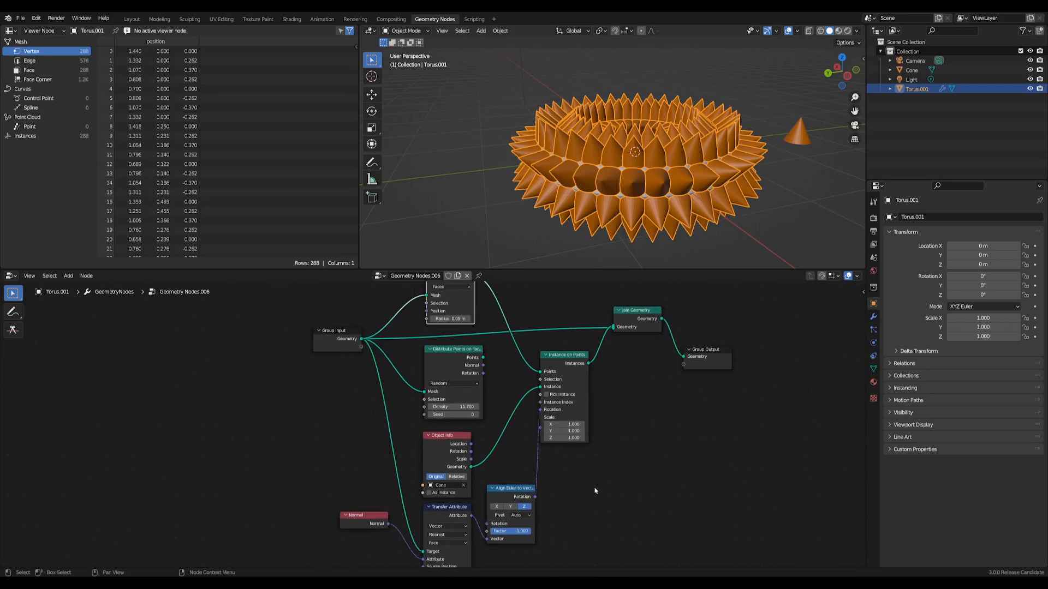